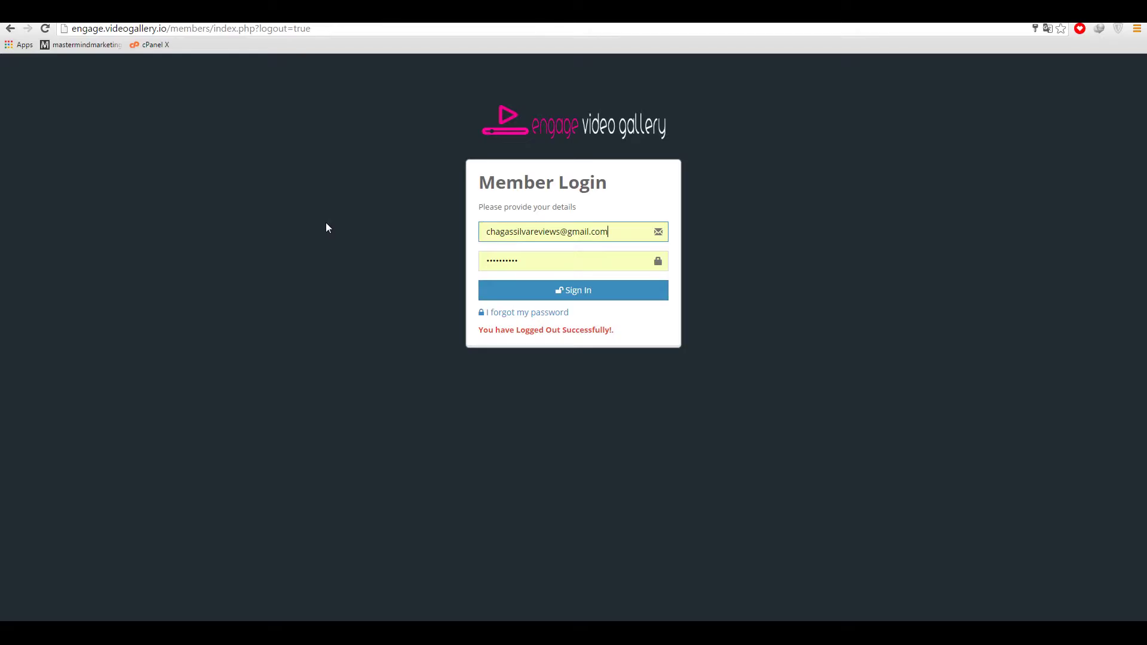
Sign in to the member area and generate the gallery's embed code with width 1024 px and height 800 px.
{"action": "left_click", "coordinate": [579, 291]}
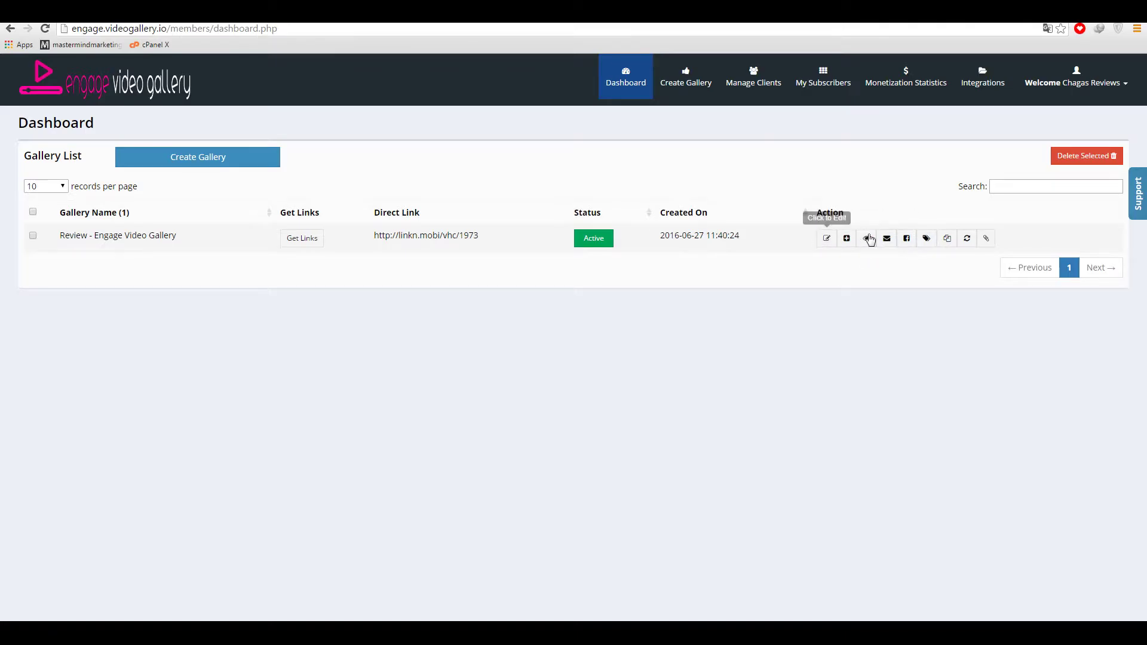
{"action": "left_click", "coordinate": [987, 239]}
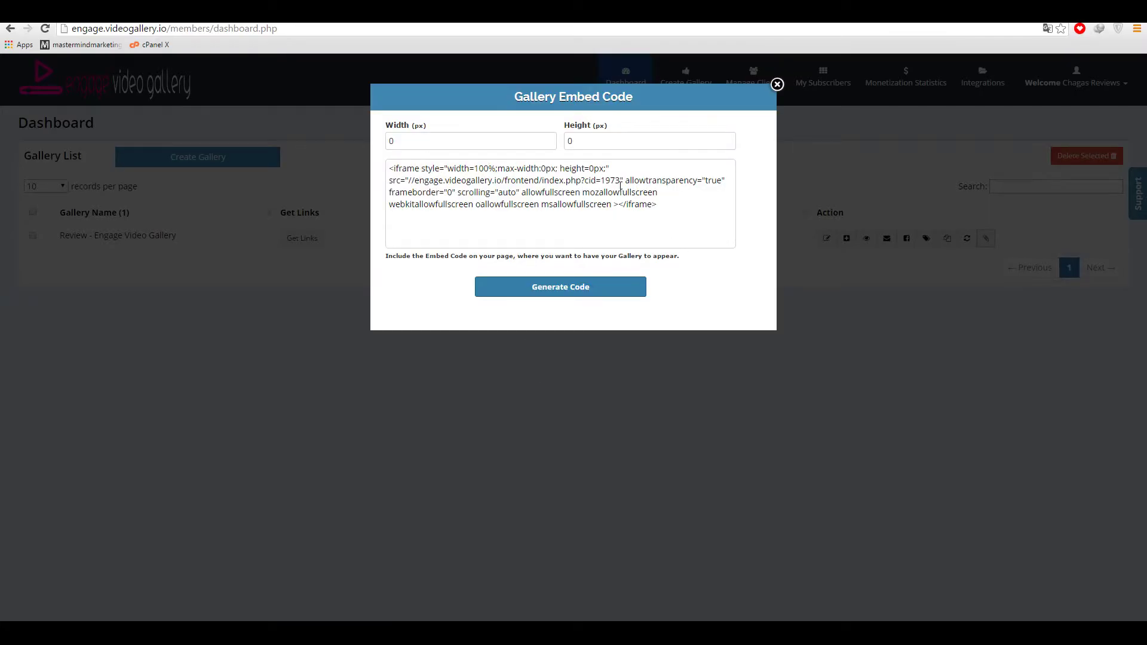
{"action": "left_click", "coordinate": [434, 138]}
{"action": "left_click_drag", "start_coordinate": [407, 138], "coordinate": [388, 141]}
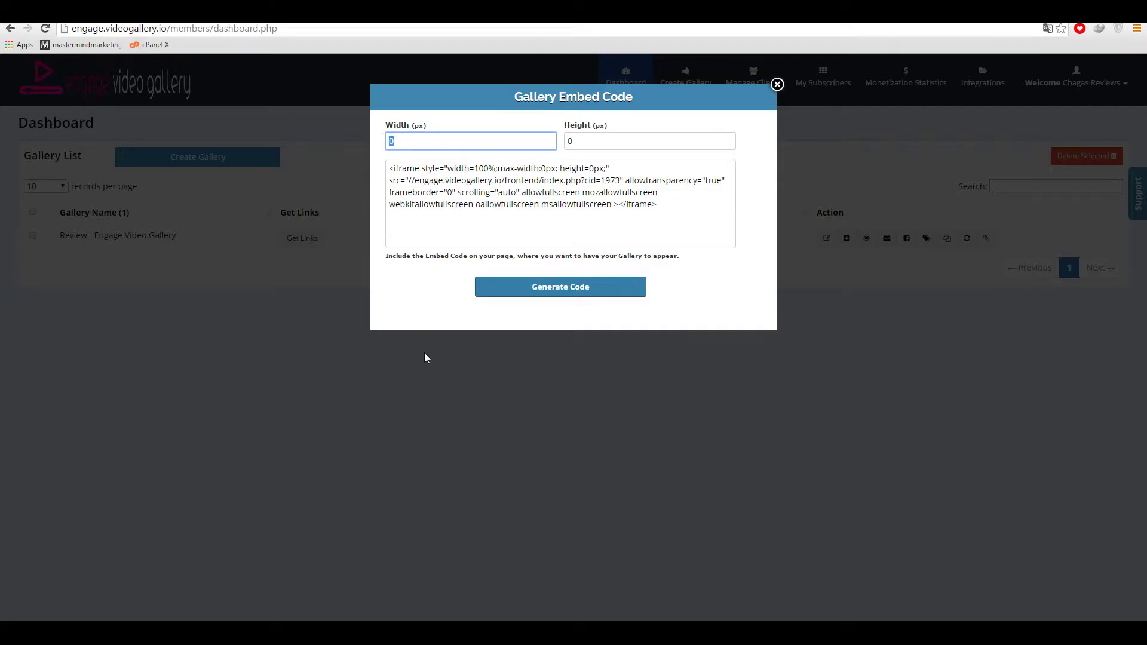
{"action": "type", "text": "1024"}
{"action": "left_click_drag", "start_coordinate": [438, 138], "coordinate": [376, 139]}
{"action": "left_click_drag", "start_coordinate": [595, 141], "coordinate": [567, 141]}
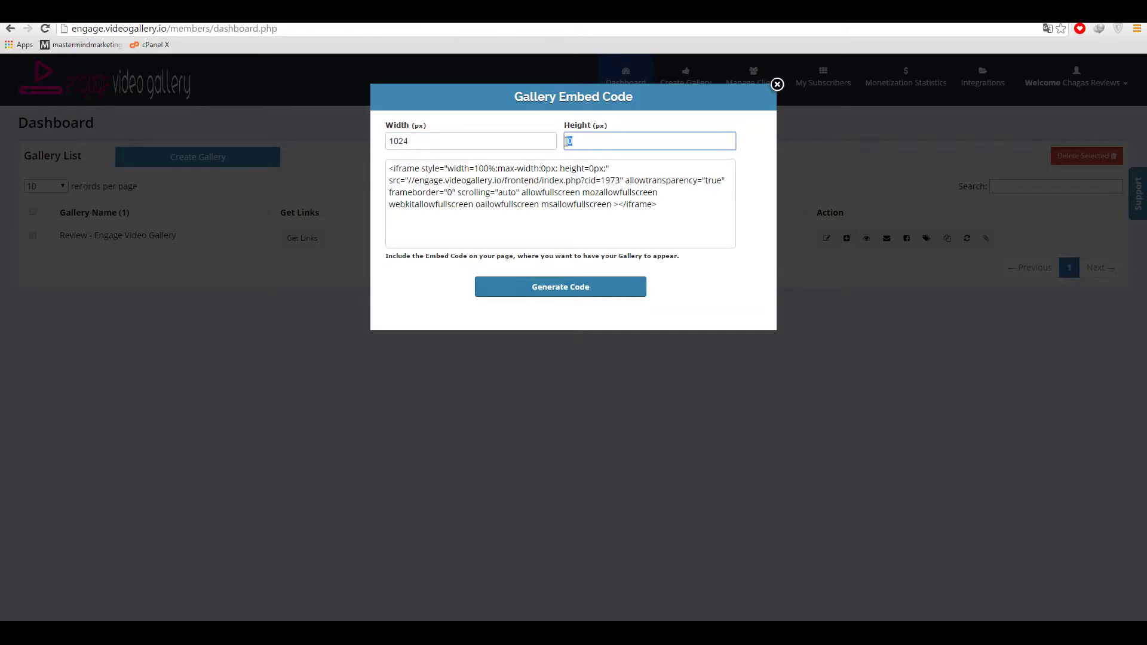
{"action": "type", "text": "800"}
{"action": "left_click", "coordinate": [545, 289]}
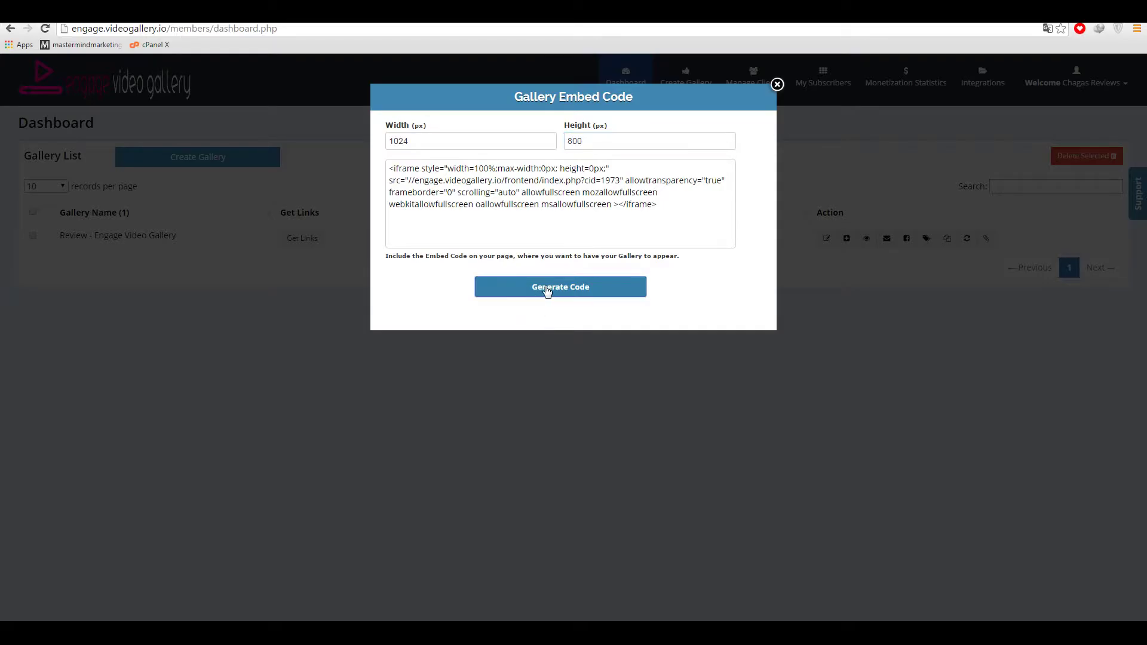
Copy the generated iframe embed code.
{"action": "left_click", "coordinate": [468, 176]}
{"action": "right_click", "coordinate": [469, 178]}
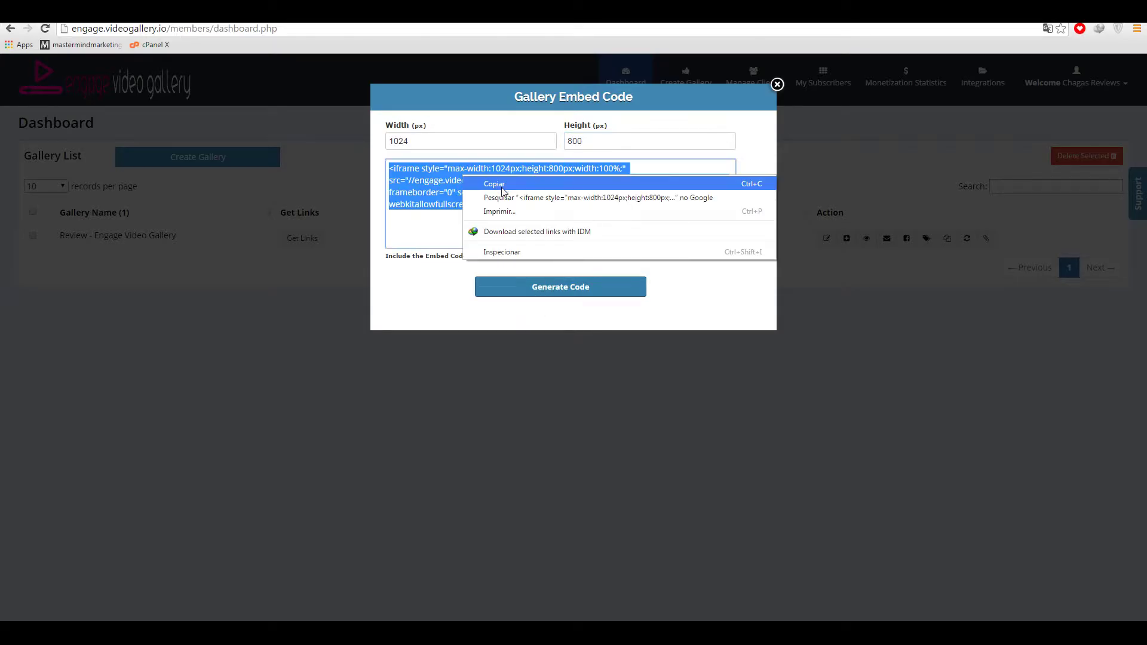
{"action": "left_click", "coordinate": [496, 180]}
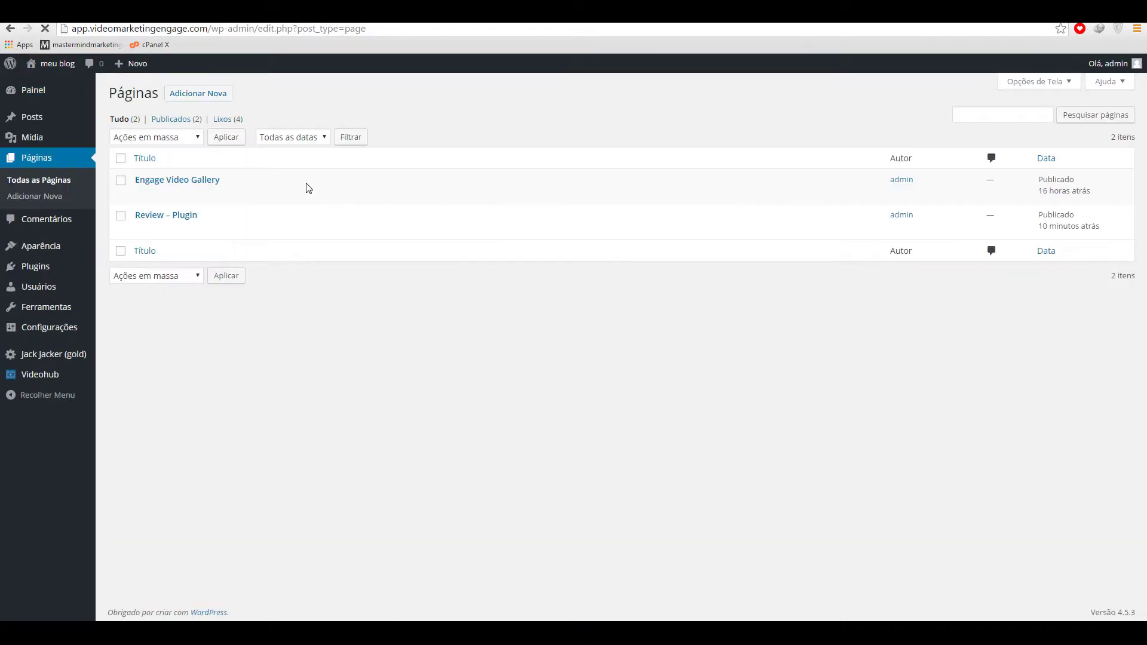
Switch to WordPress, paste the copied iframe code into the Engage Video Gallery page and update the page.
{"action": "left_click", "coordinate": [145, 194]}
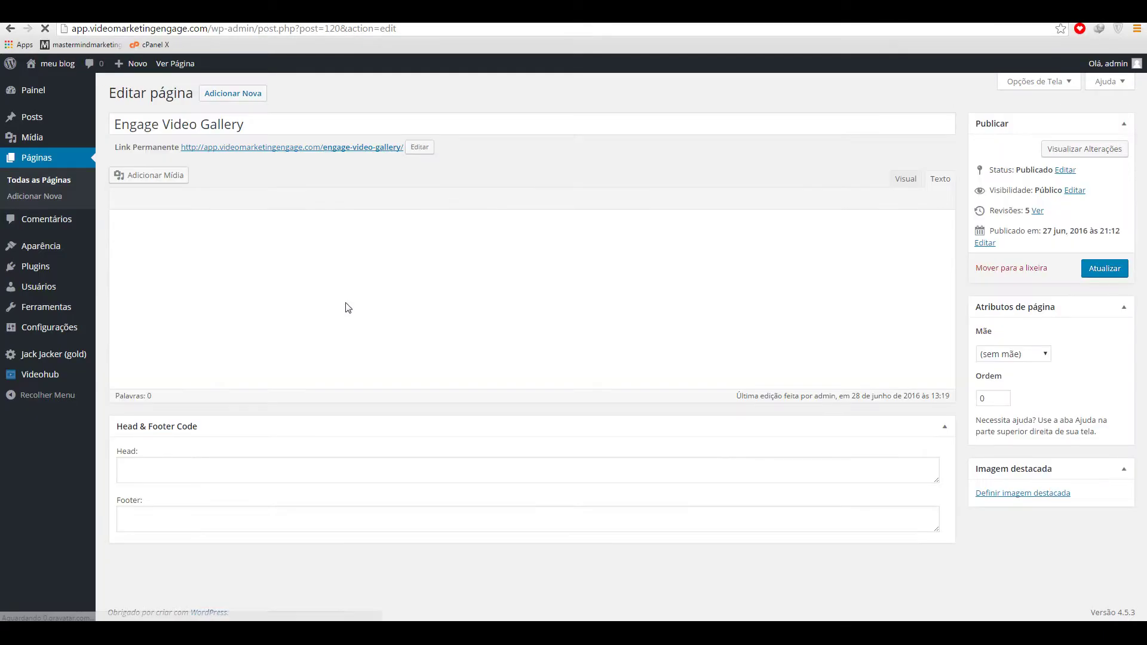
{"action": "right_click", "coordinate": [277, 257]}
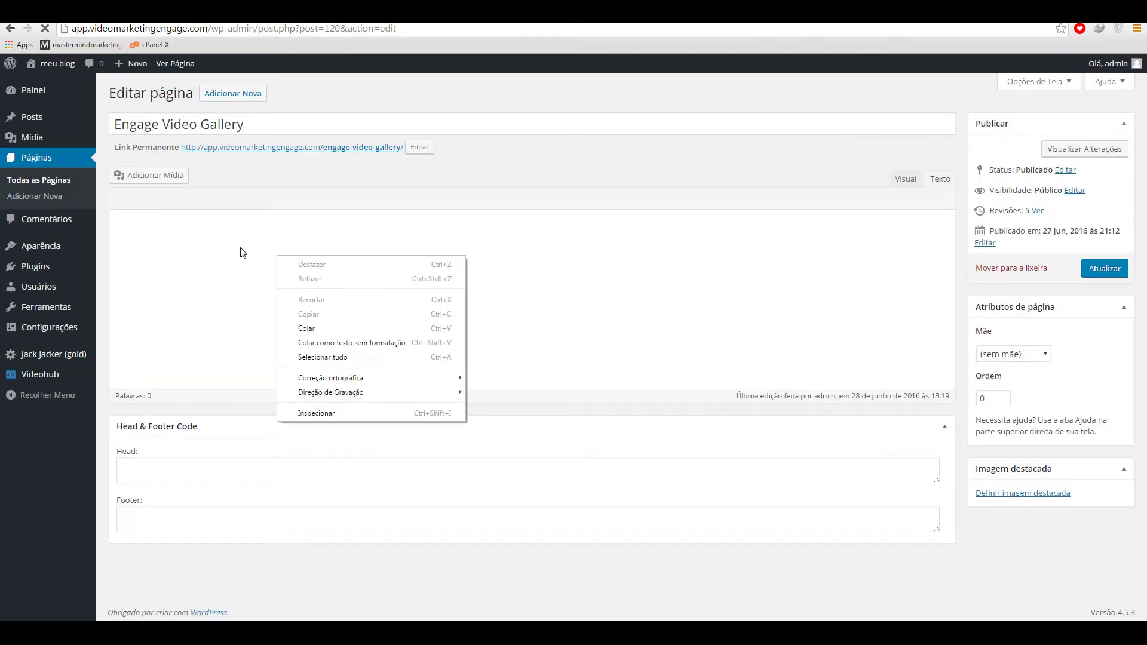
{"action": "left_click", "coordinate": [307, 328]}
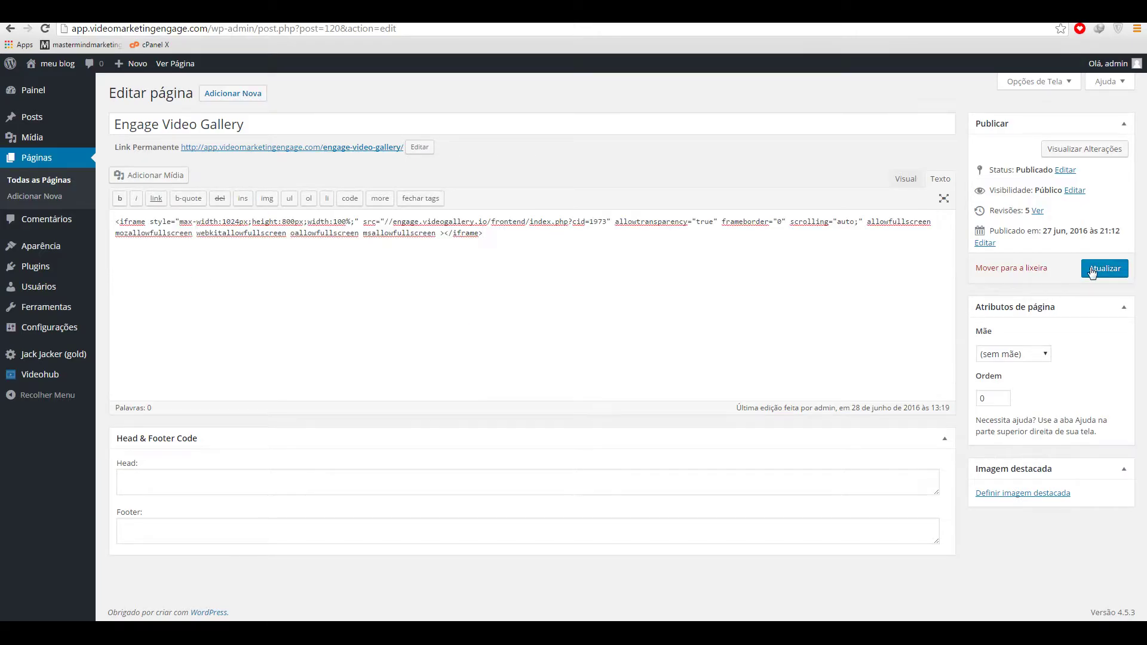
{"action": "left_click", "coordinate": [1093, 270]}
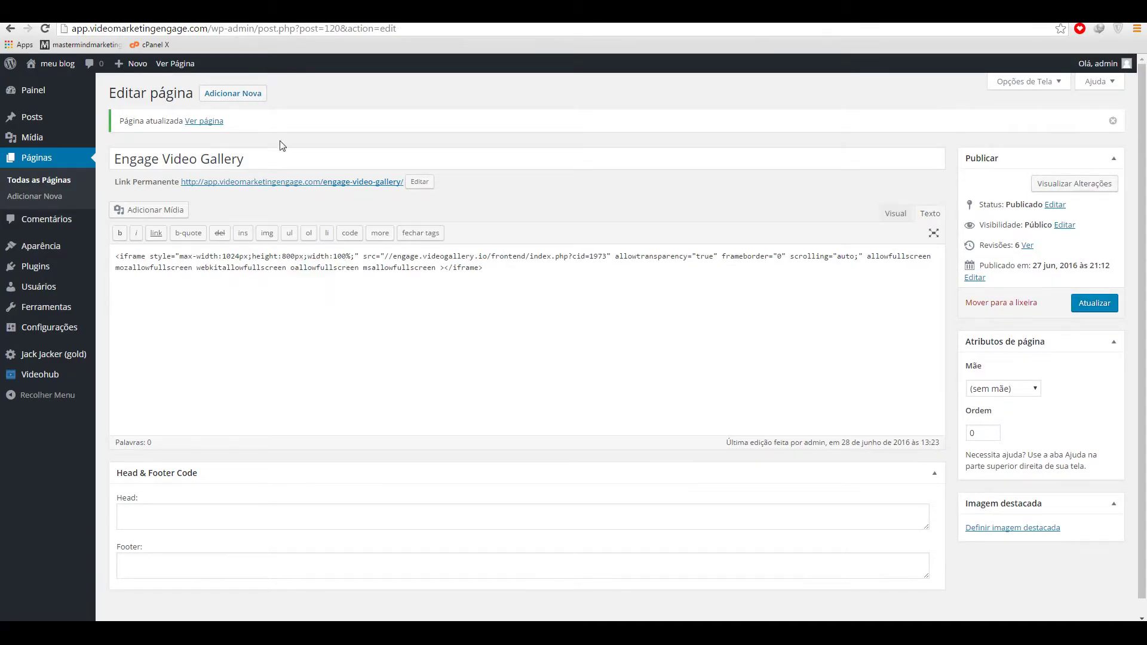
View the published Engage Video Gallery page with the embedded gallery and return to the page editor.
{"action": "left_click", "coordinate": [334, 183]}
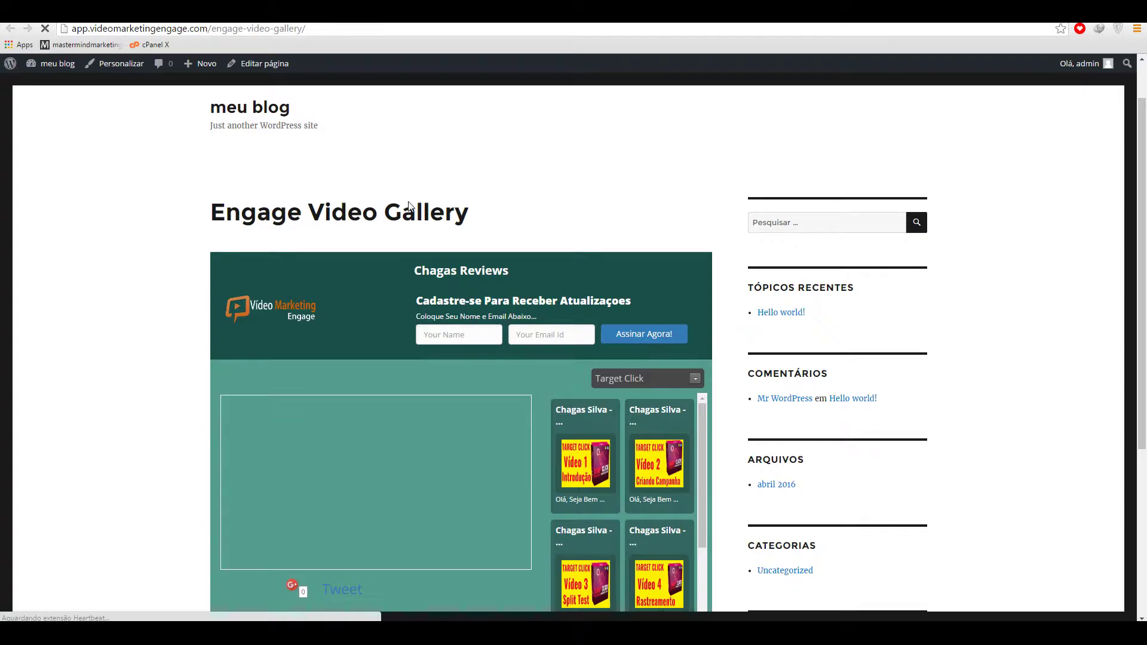
{"action": "scroll", "coordinate": [410, 206], "scroll_direction": "down", "scroll_amount": 5}
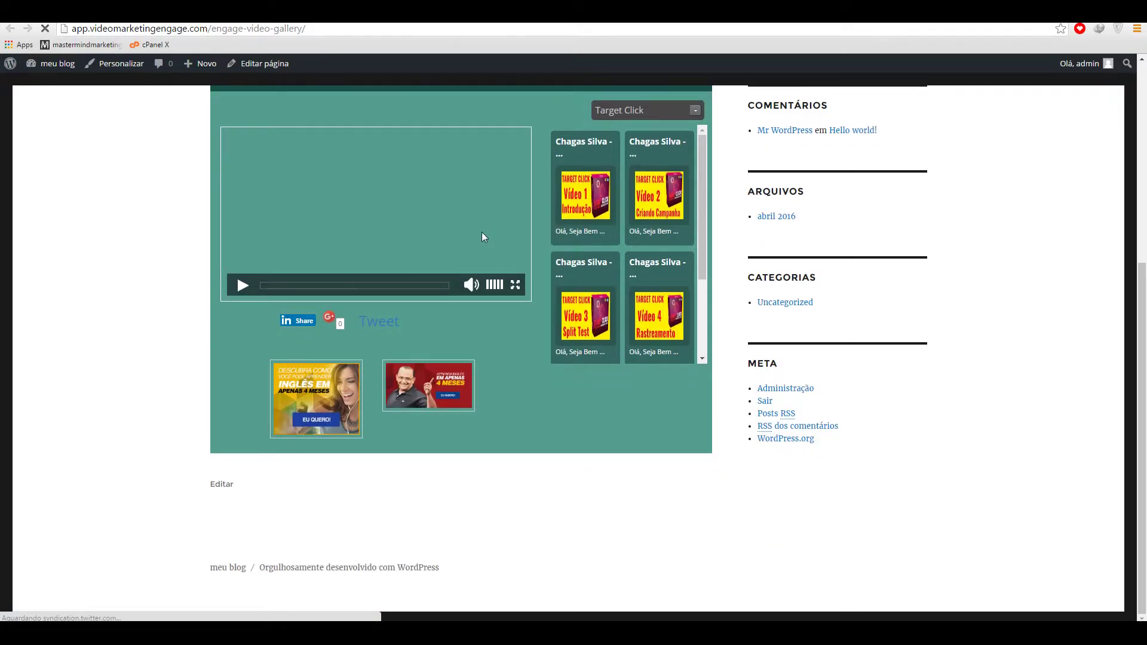
{"action": "scroll", "coordinate": [484, 237], "scroll_direction": "up", "scroll_amount": 1}
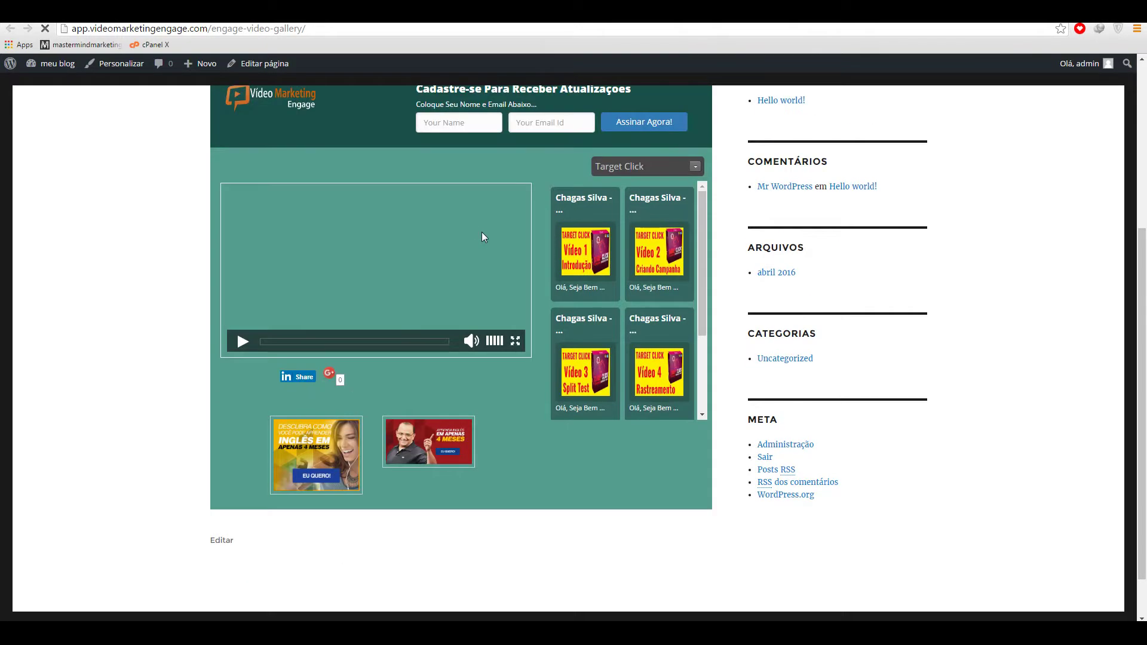
{"action": "scroll", "coordinate": [482, 231], "scroll_direction": "up", "scroll_amount": 5}
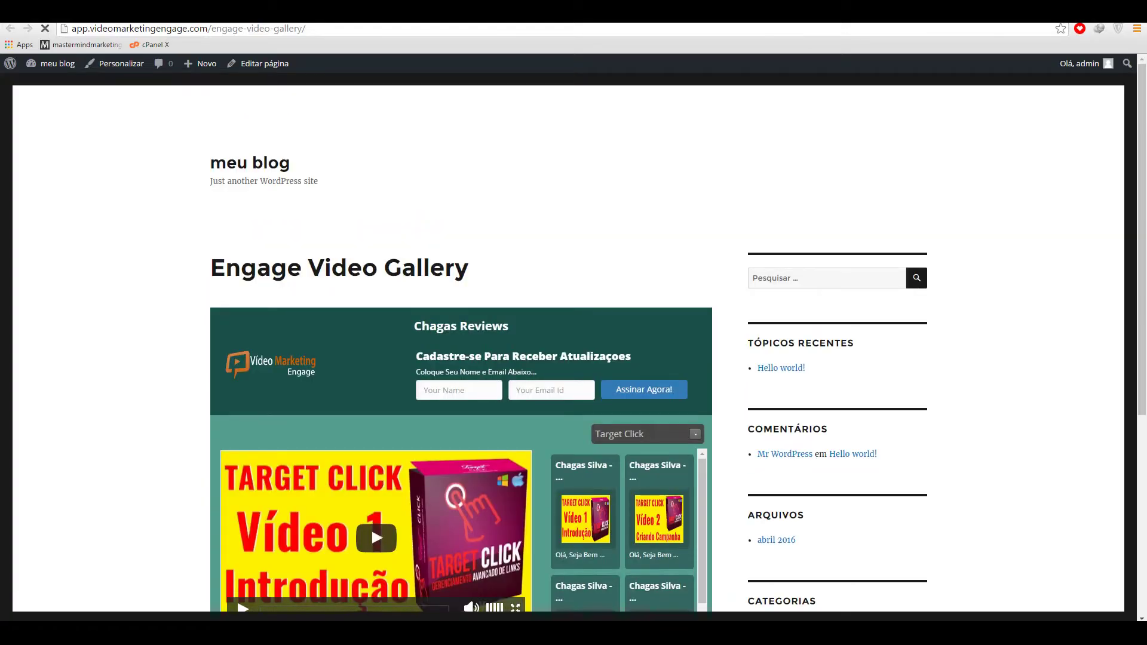
{"action": "key", "text": "alt+Left"}
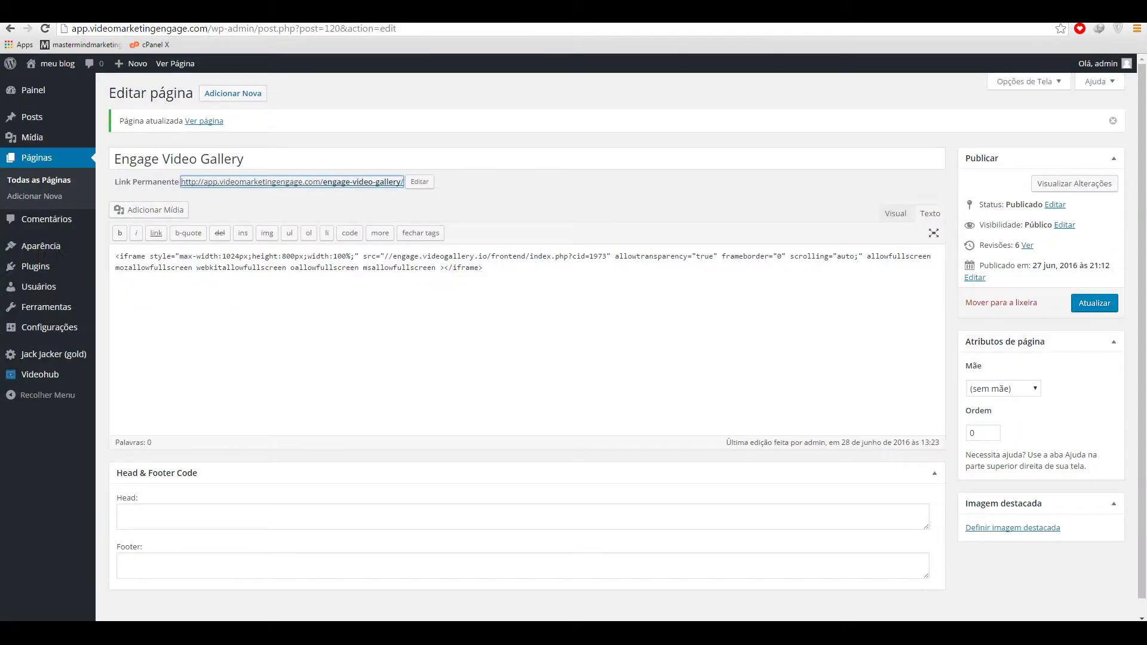
In the Videohub plugin, select the gallery "Review - Engage Video Gallery" and copy its short code.
{"action": "left_click", "coordinate": [41, 374]}
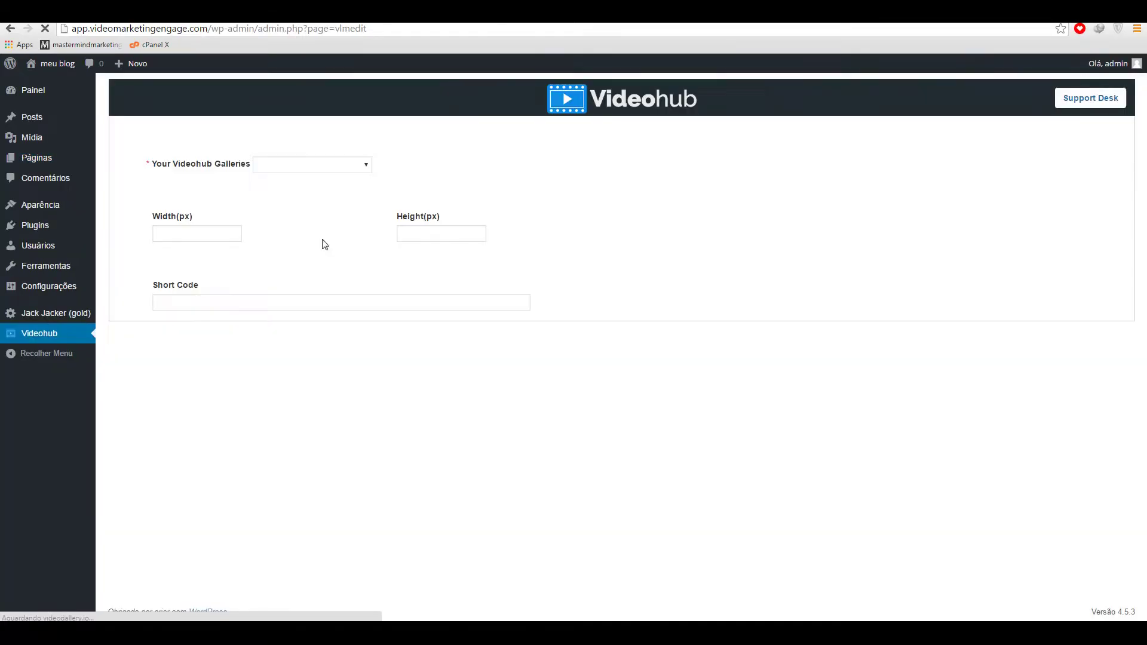
{"action": "left_click", "coordinate": [299, 164]}
{"action": "left_click", "coordinate": [316, 190]}
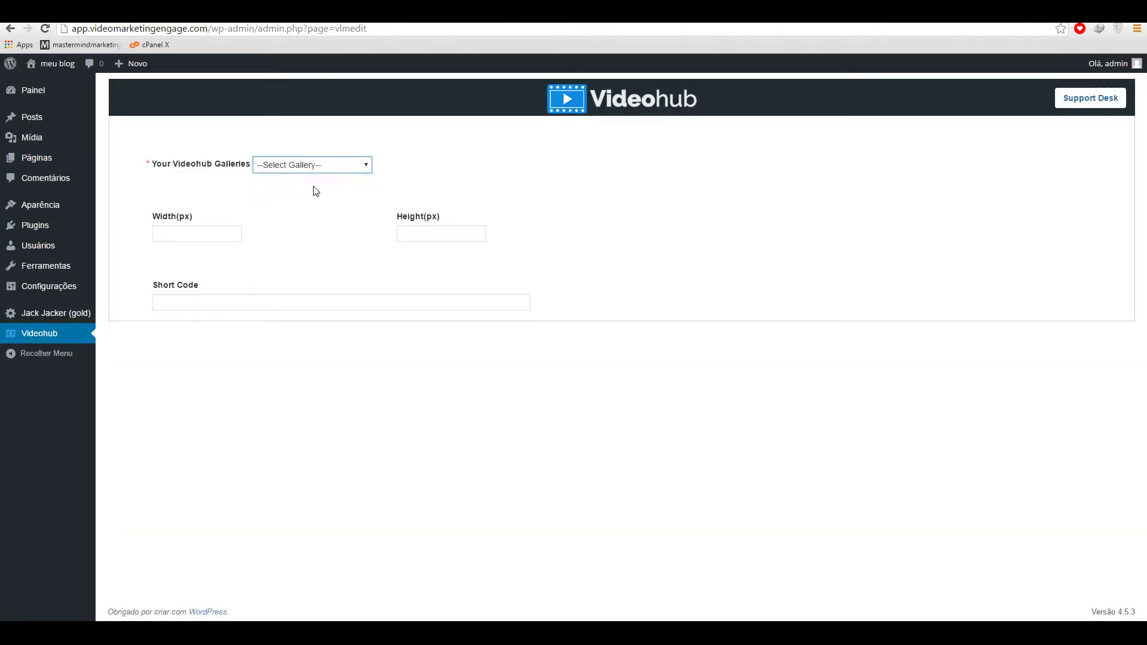
{"action": "left_click_drag", "start_coordinate": [231, 233], "coordinate": [153, 239]}
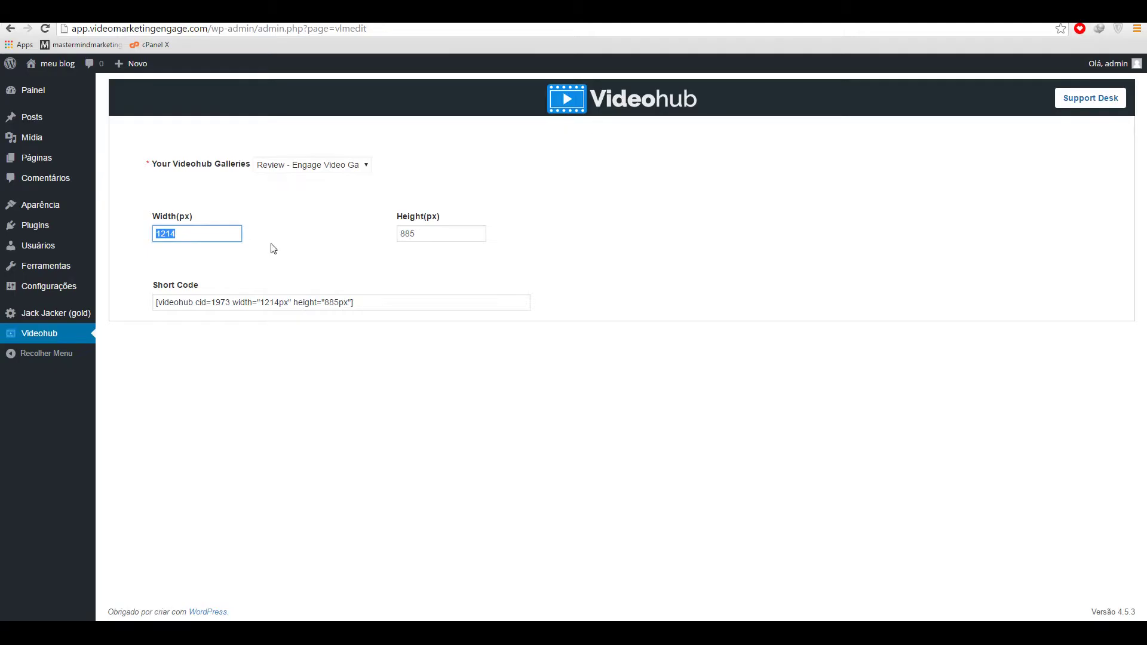
{"action": "left_click_drag", "start_coordinate": [366, 302], "coordinate": [155, 304]}
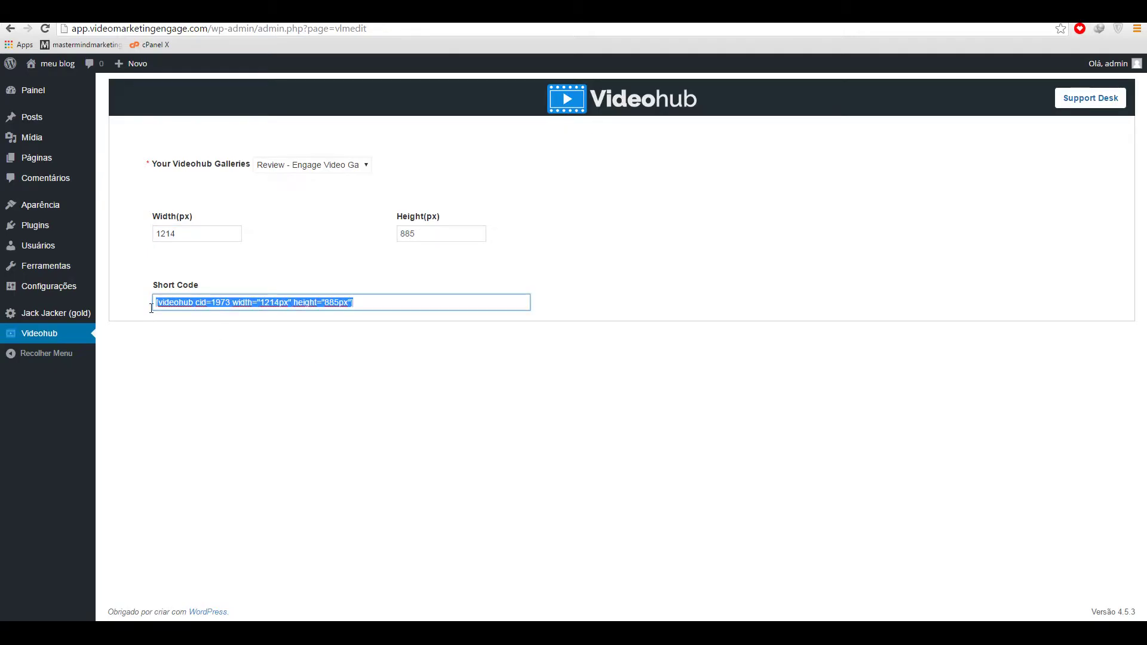
{"action": "right_click", "coordinate": [160, 305]}
{"action": "left_click", "coordinate": [194, 323]}
Replace the iframe code in the Engage Video Gallery page with the copied Videohub short code and update the page.
{"action": "key", "text": "ctrl+Tab"}
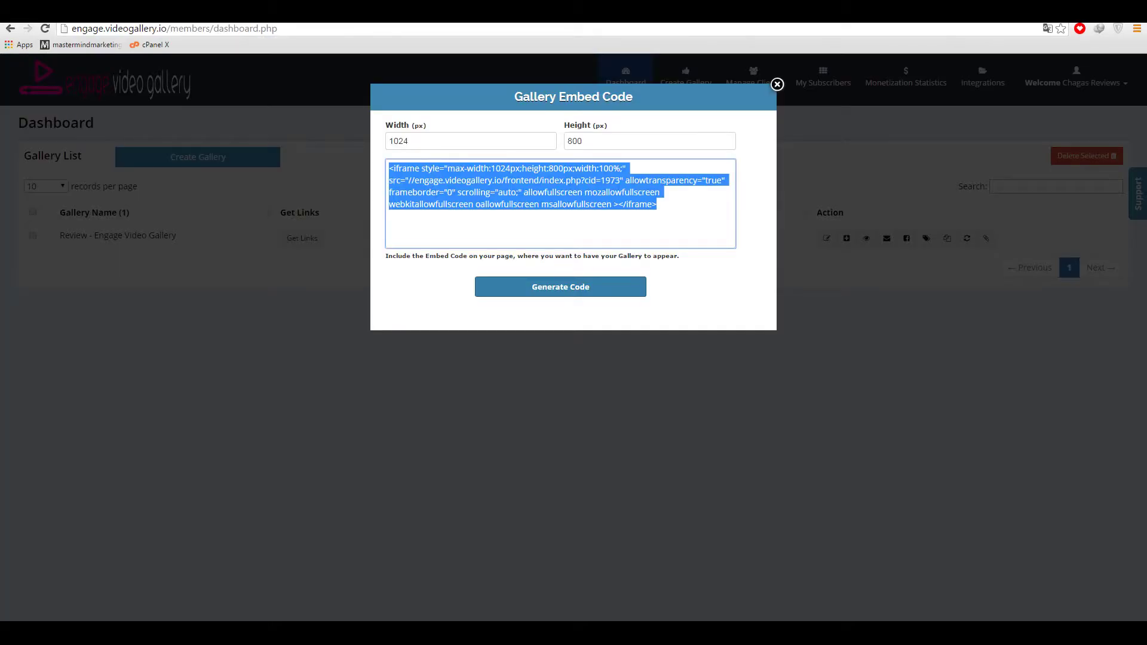
{"action": "key", "text": "ctrl+Tab"}
{"action": "left_click", "coordinate": [37, 157]}
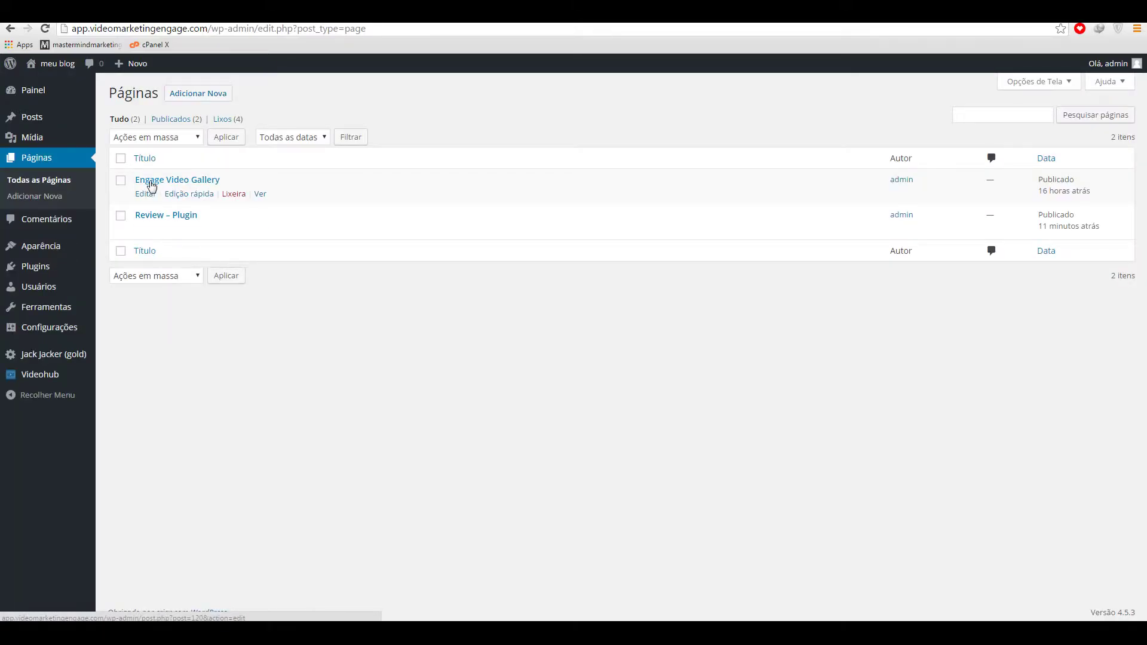
{"action": "left_click", "coordinate": [147, 194]}
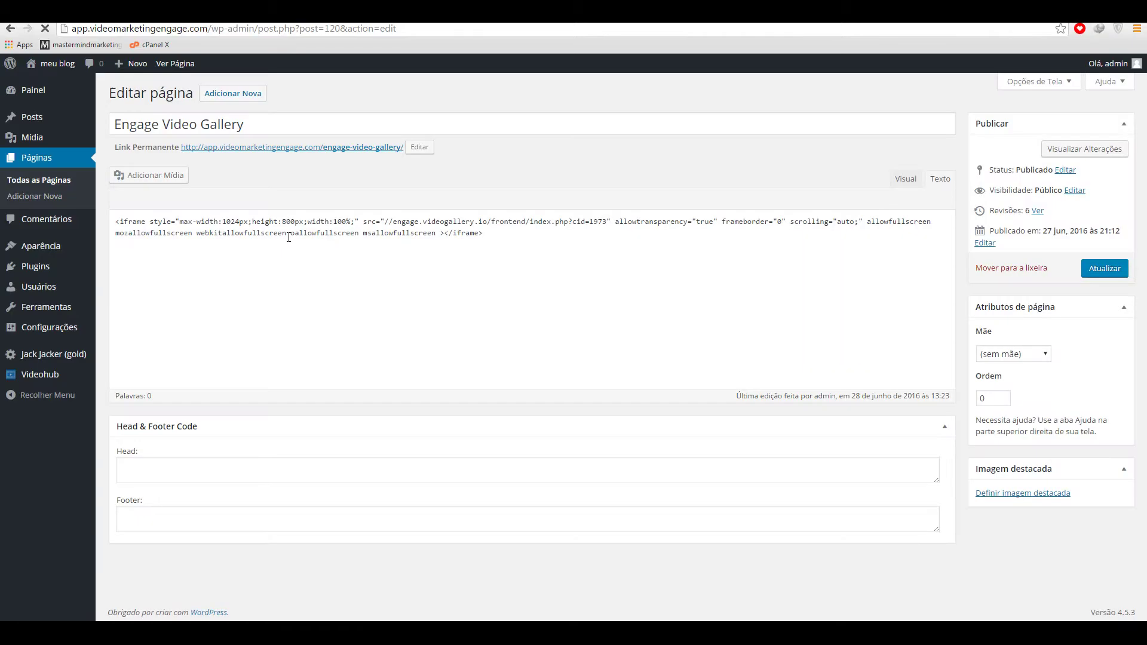
{"action": "left_click_drag", "start_coordinate": [513, 240], "coordinate": [115, 222]}
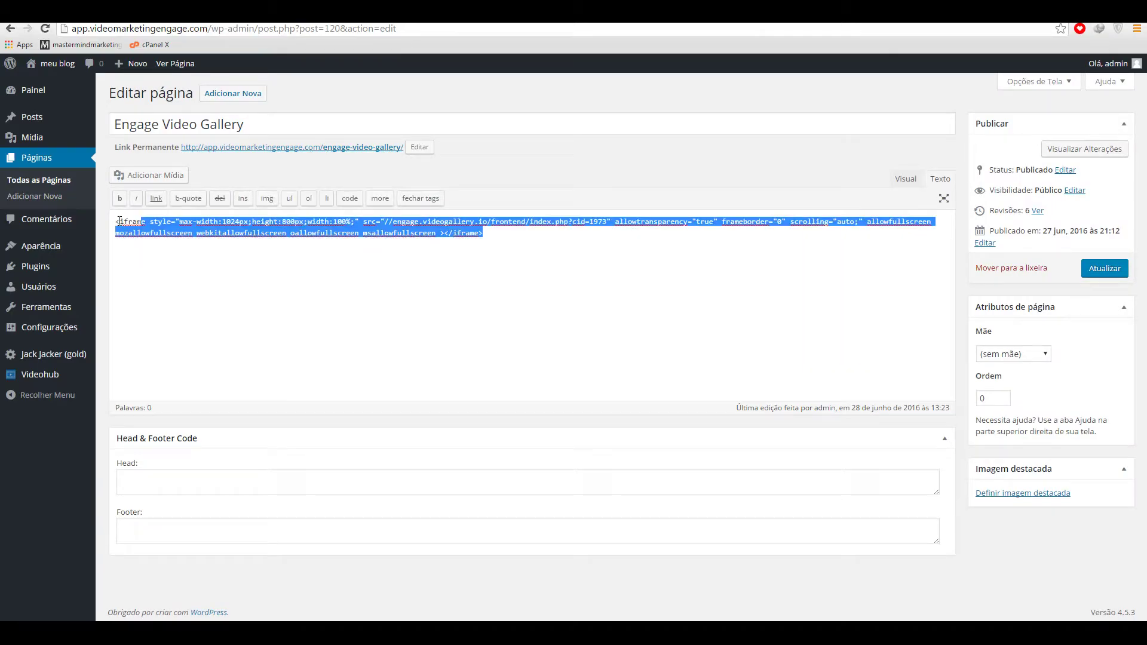
{"action": "right_click", "coordinate": [149, 225]}
{"action": "left_click", "coordinate": [179, 260]}
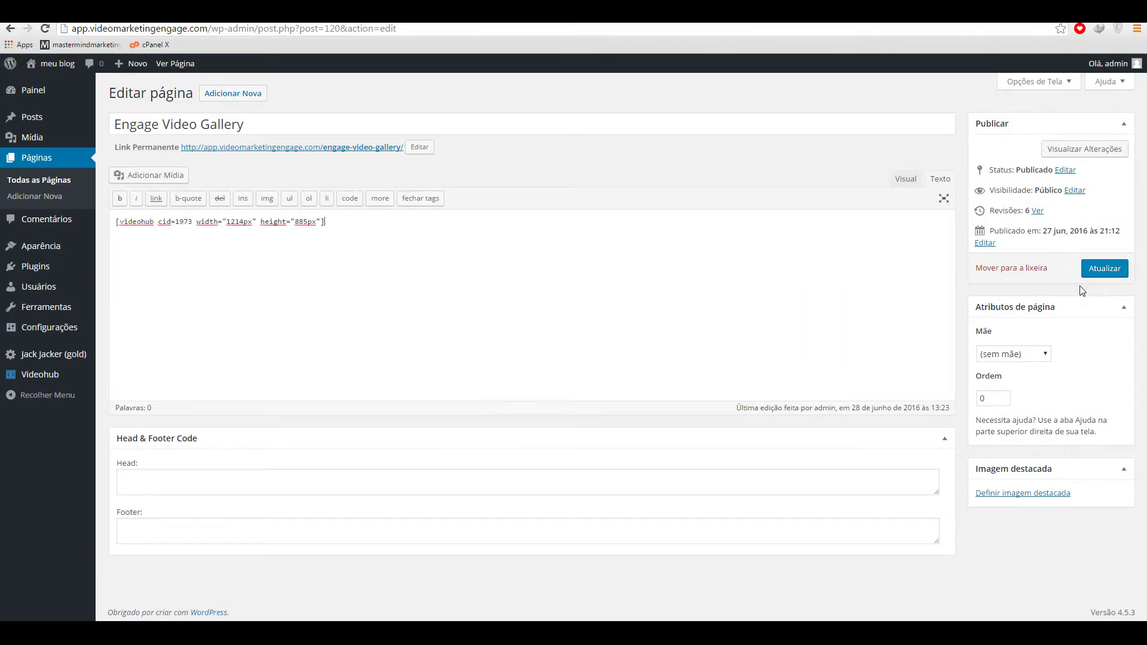
{"action": "left_click", "coordinate": [1098, 269]}
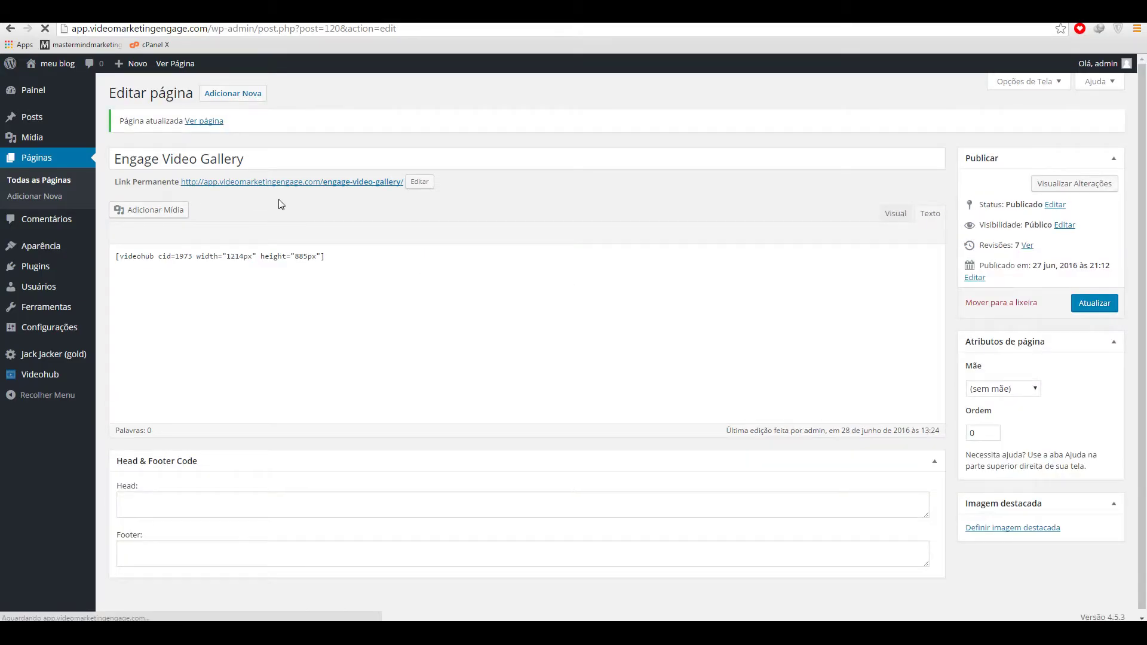
View the published page to check the gallery embedded through the short code.
{"action": "left_click", "coordinate": [290, 186]}
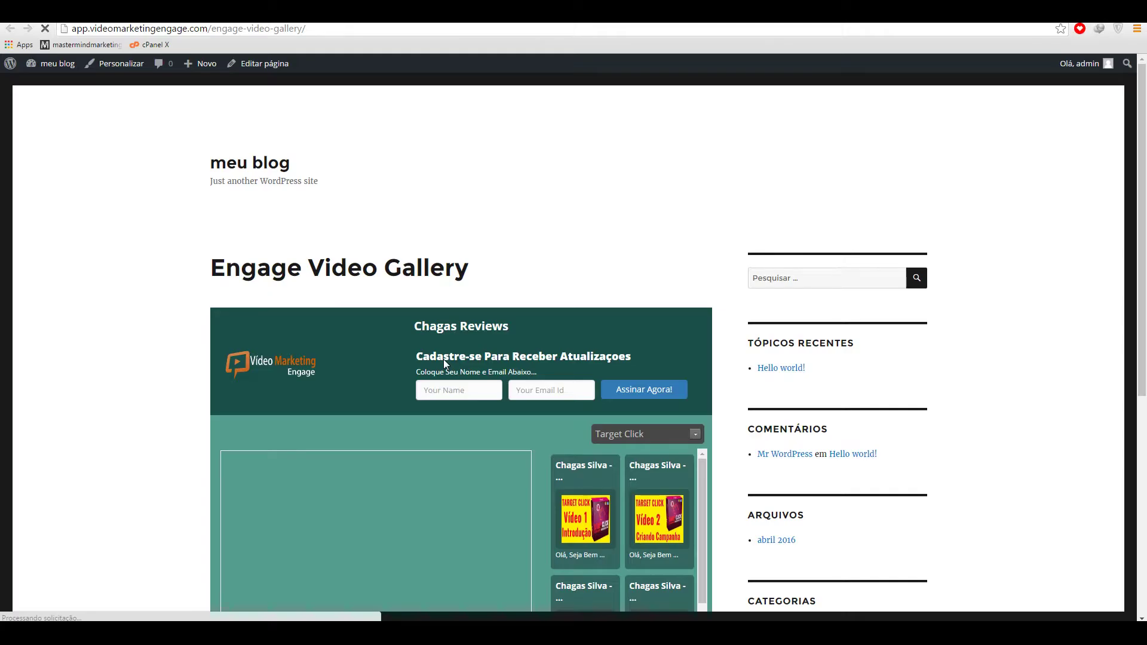
{"action": "scroll", "coordinate": [443, 359], "scroll_direction": "down", "scroll_amount": 5}
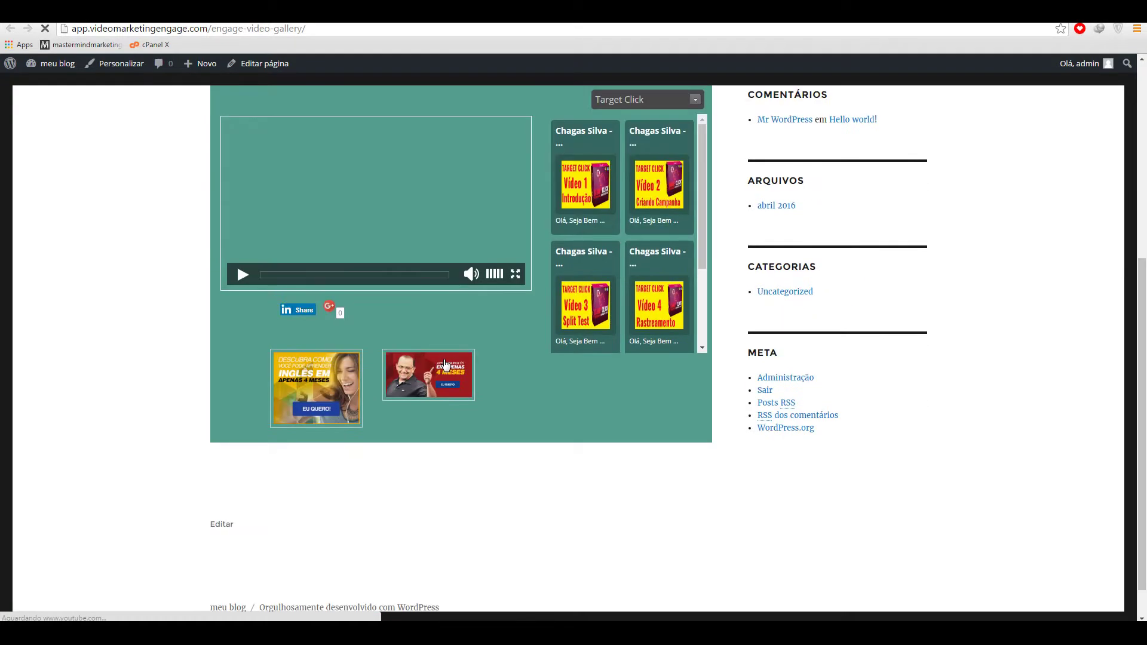
{"action": "scroll", "coordinate": [337, 239], "scroll_direction": "up", "scroll_amount": 5}
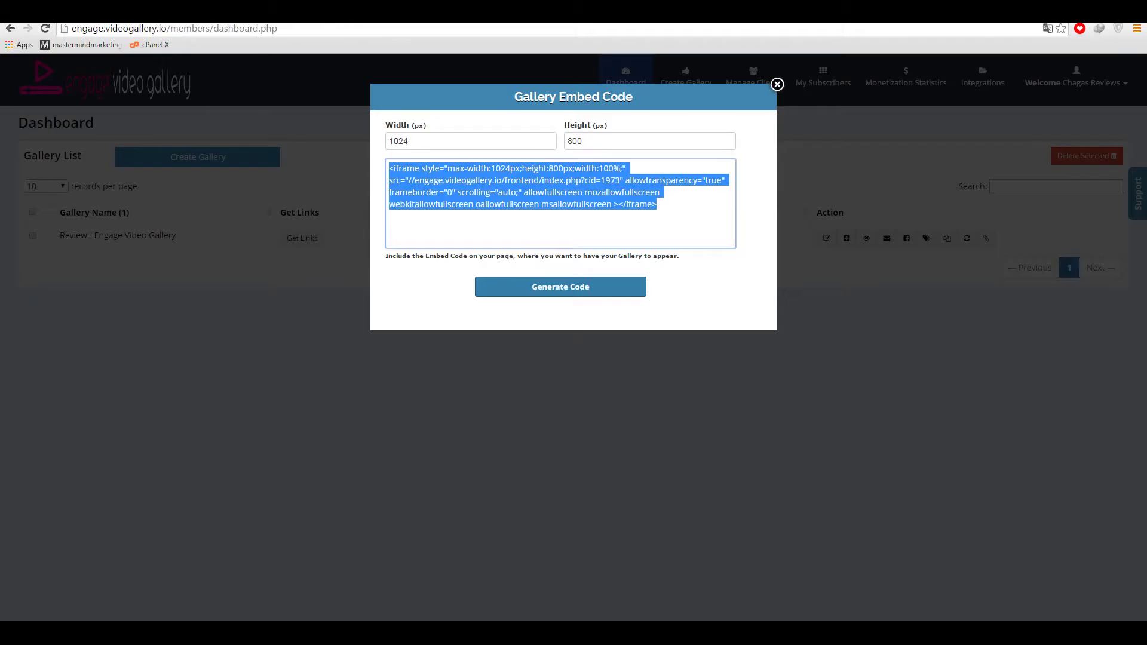
Close the embed code dialog on the gallery dashboard and review the gallery's Facebook share and meta tag settings.
{"action": "left_click", "coordinate": [777, 85]}
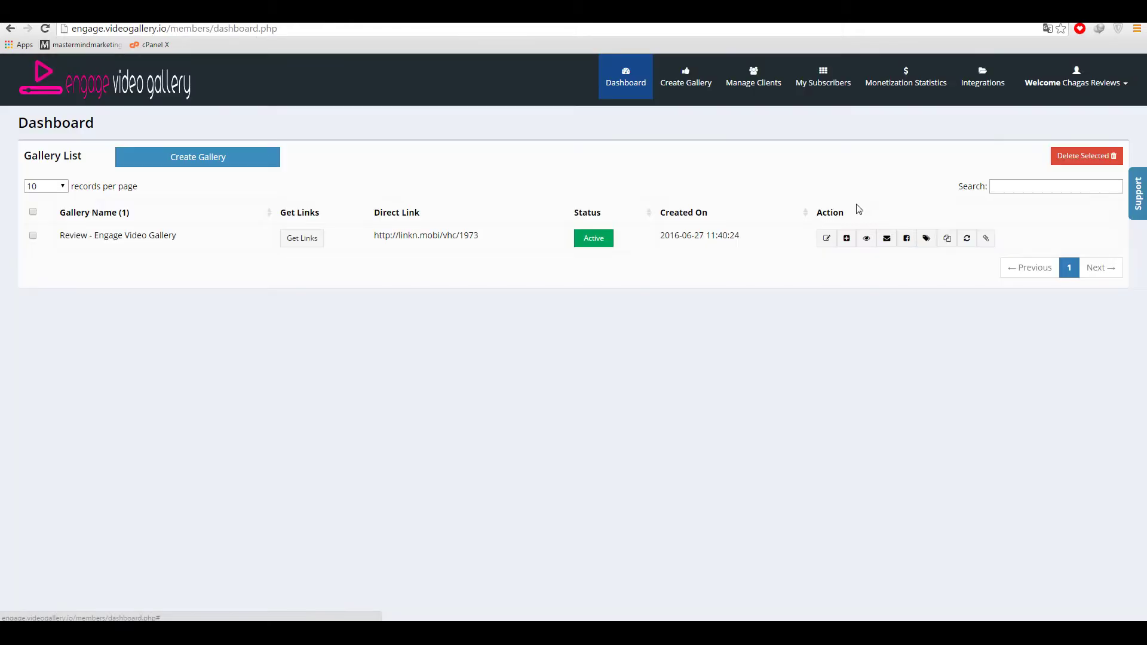
{"action": "left_click", "coordinate": [908, 240]}
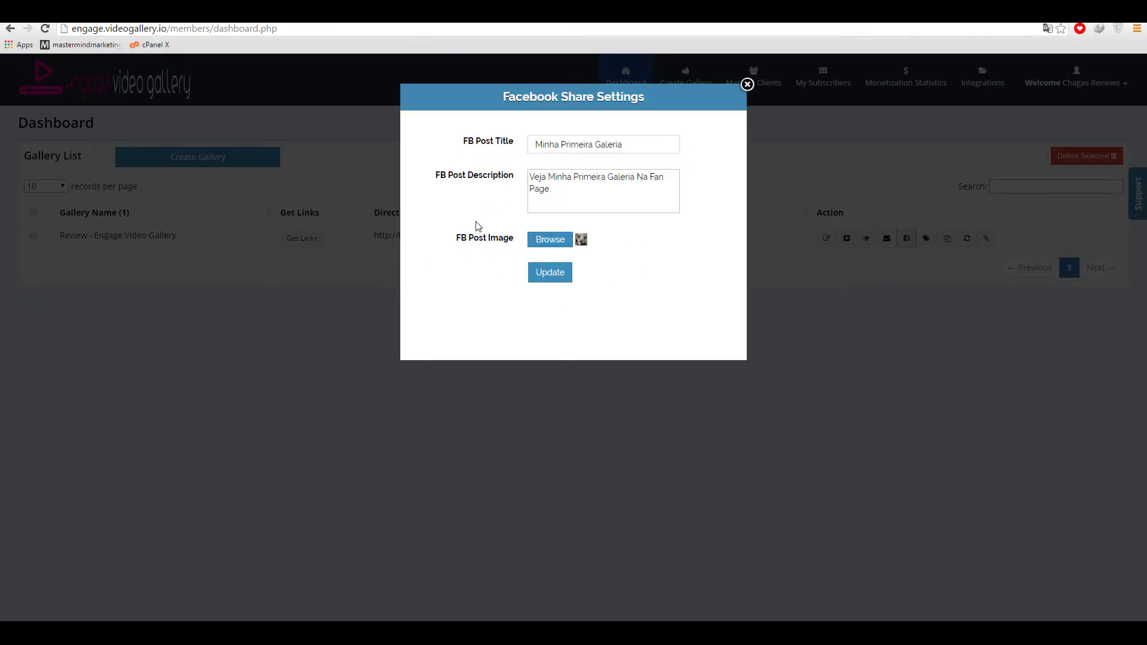
{"action": "left_click", "coordinate": [748, 86]}
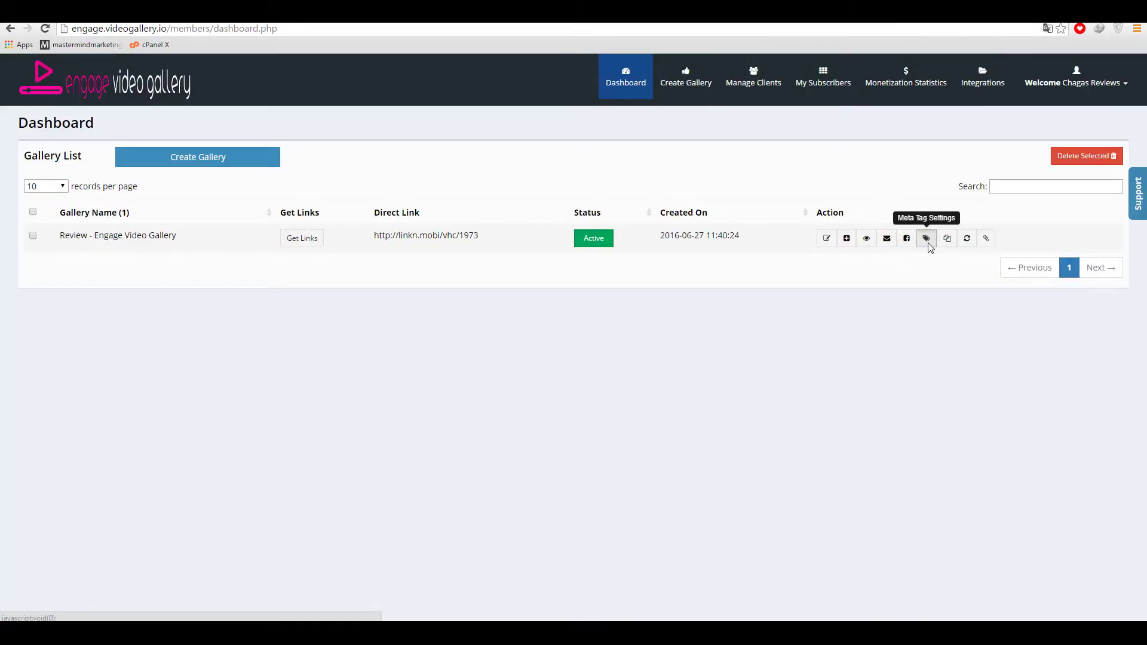
{"action": "left_click", "coordinate": [927, 242]}
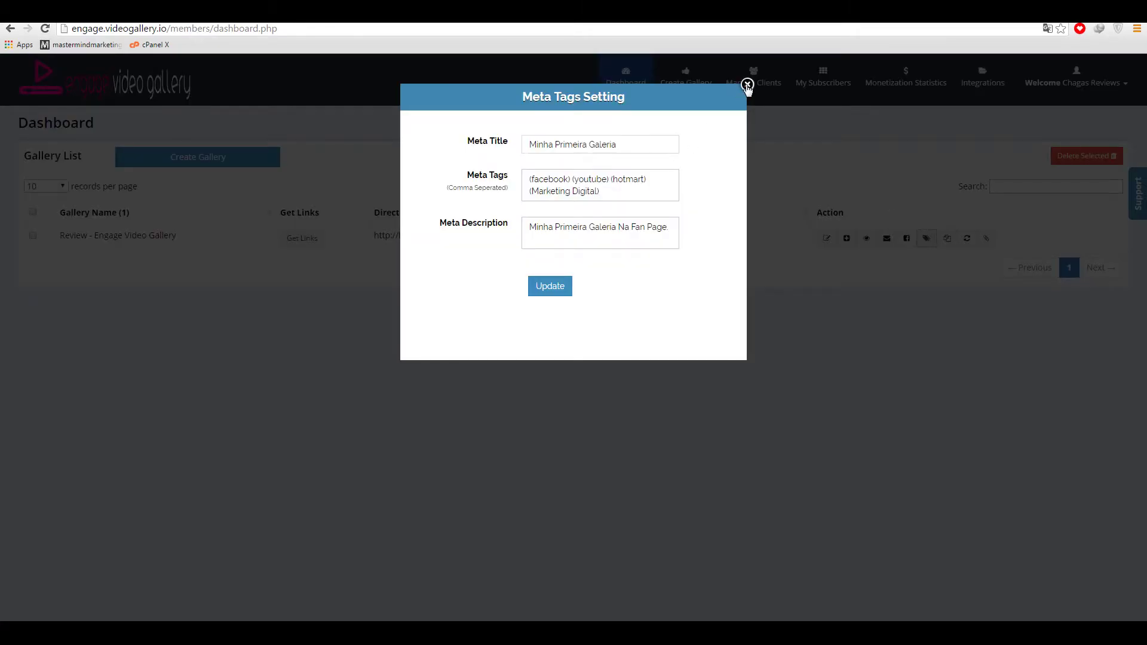
{"action": "left_click", "coordinate": [747, 86]}
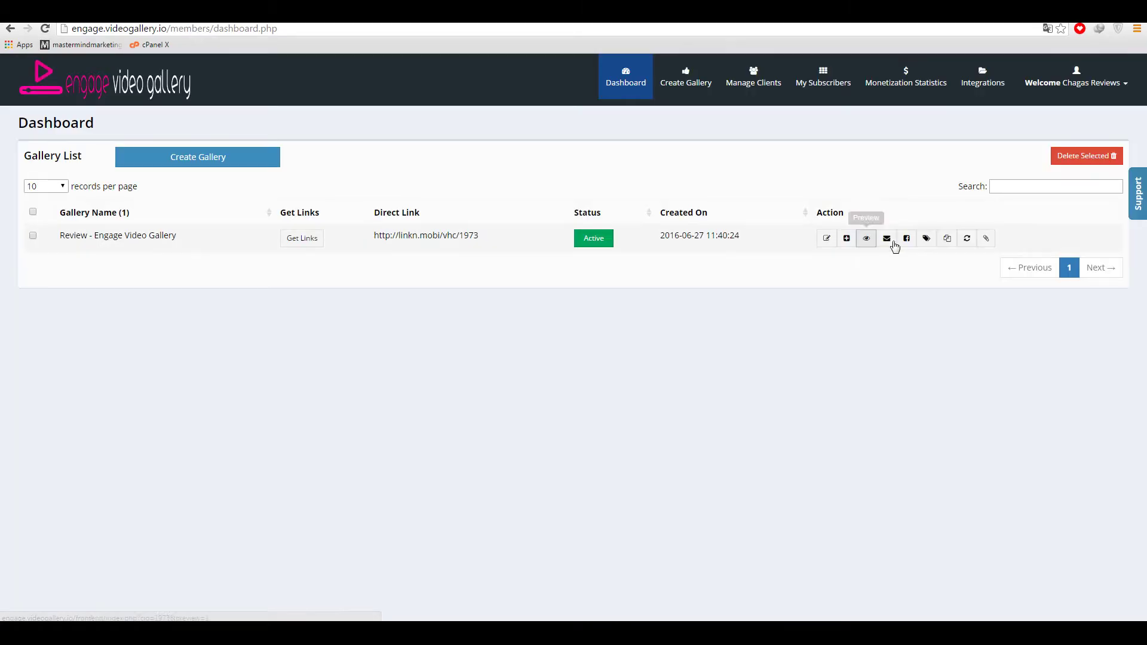
Copy the address of the gallery's direct link from the gallery list.
{"action": "right_click", "coordinate": [437, 243]}
{"action": "left_click", "coordinate": [485, 307]}
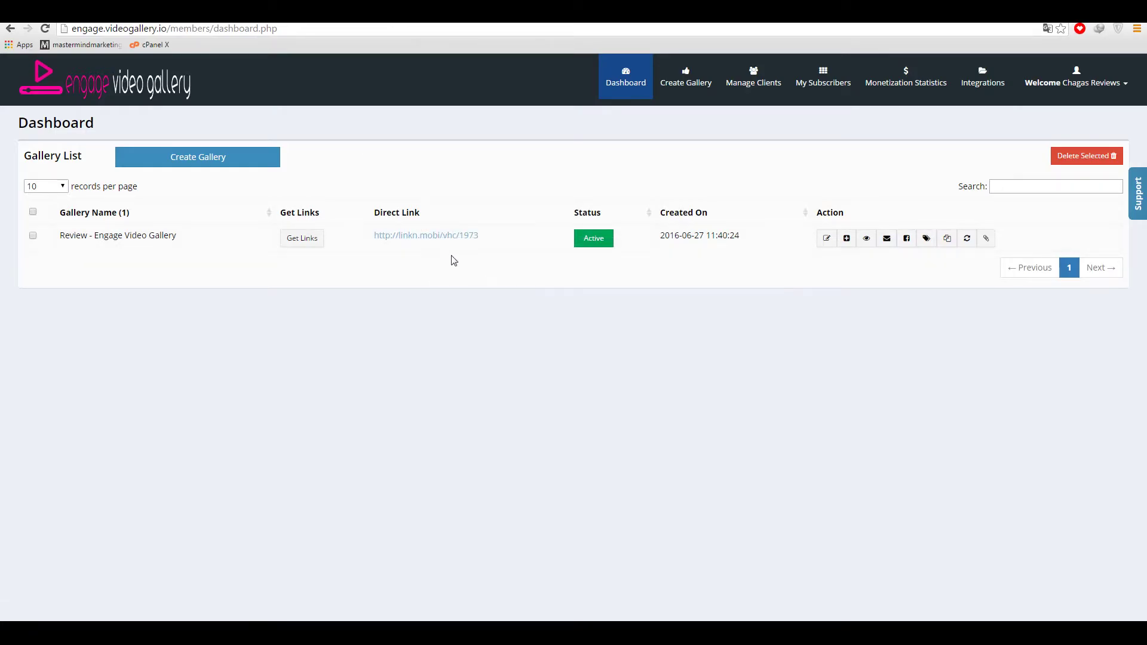
{"action": "key", "text": "ctrl+Tab"}
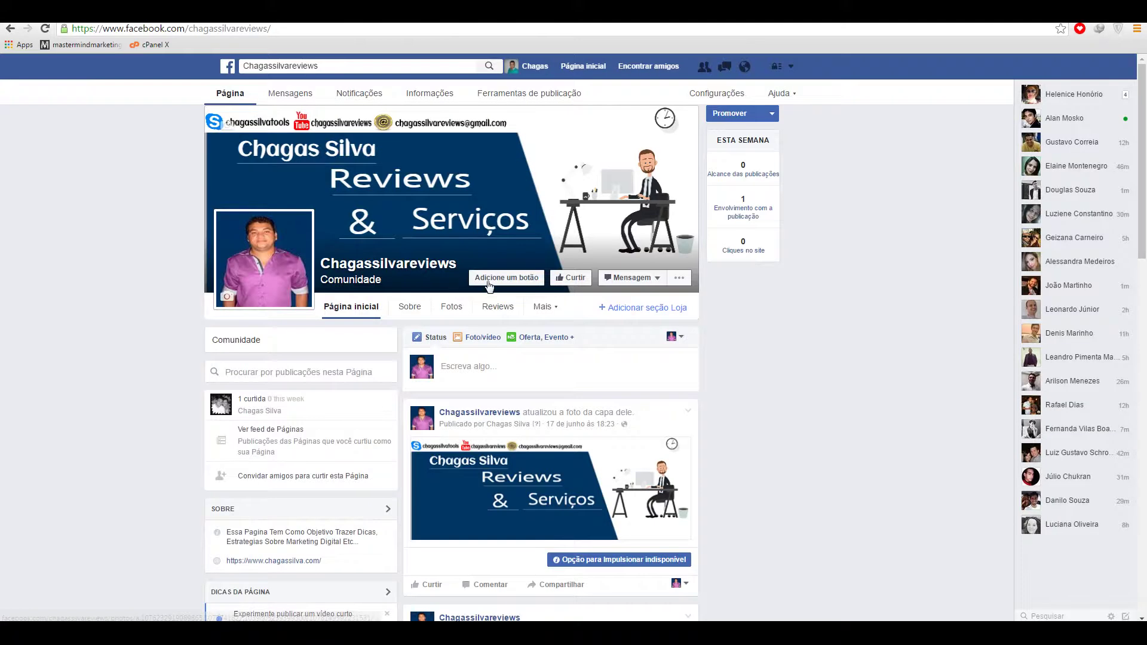
{"action": "left_click", "coordinate": [484, 369]}
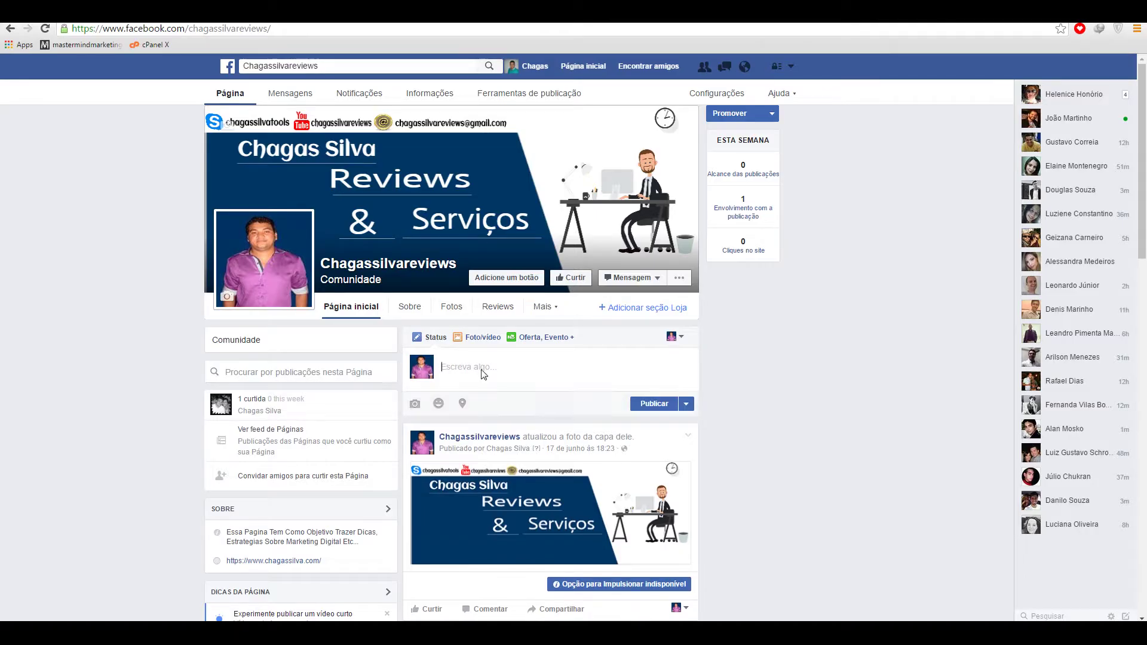
{"action": "right_click", "coordinate": [481, 370]}
{"action": "left_click", "coordinate": [515, 442]}
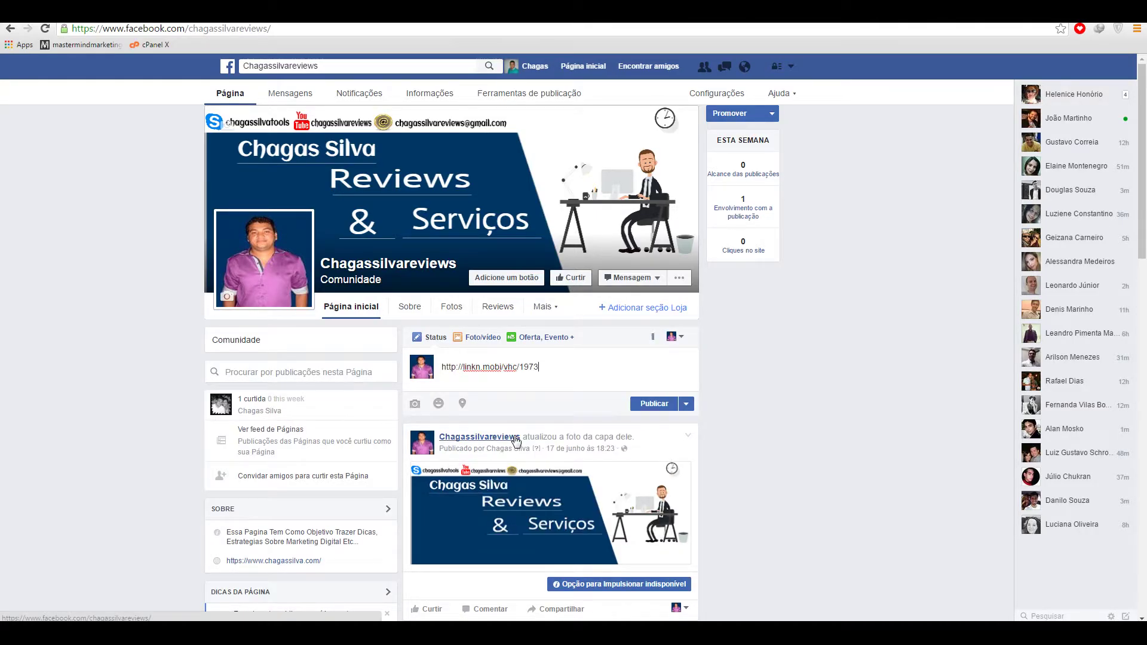
{"action": "scroll", "coordinate": [459, 395], "scroll_direction": "down", "scroll_amount": 3}
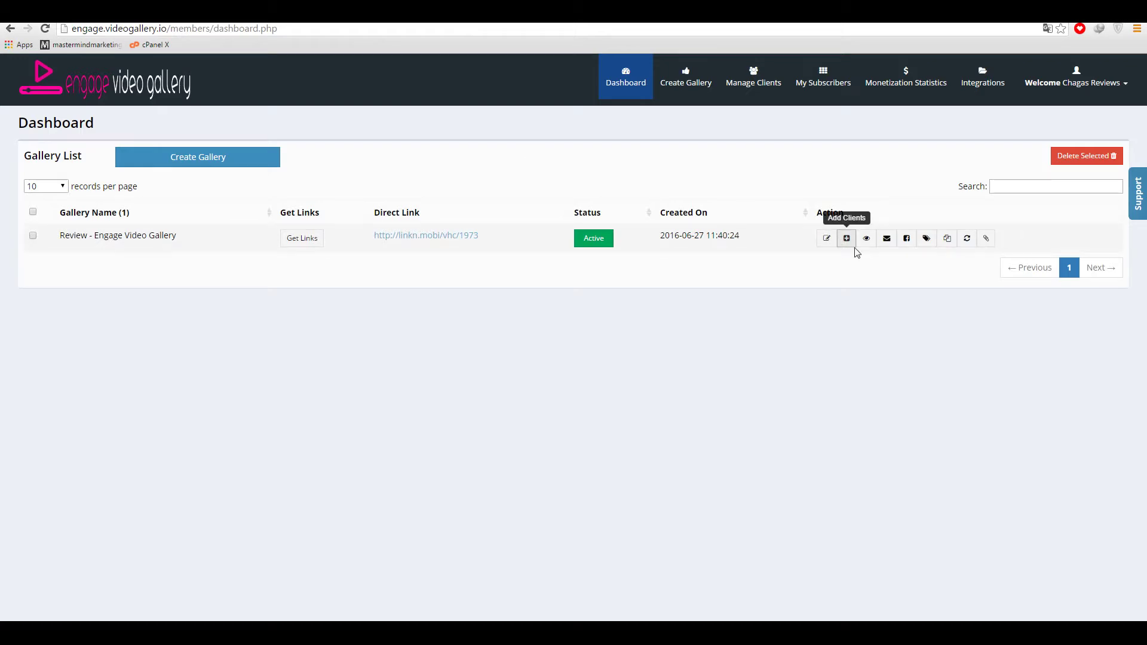
Replace the post image in the gallery's Facebook share settings with Business21 from the Background folder and update the settings.
{"action": "left_click", "coordinate": [900, 240]}
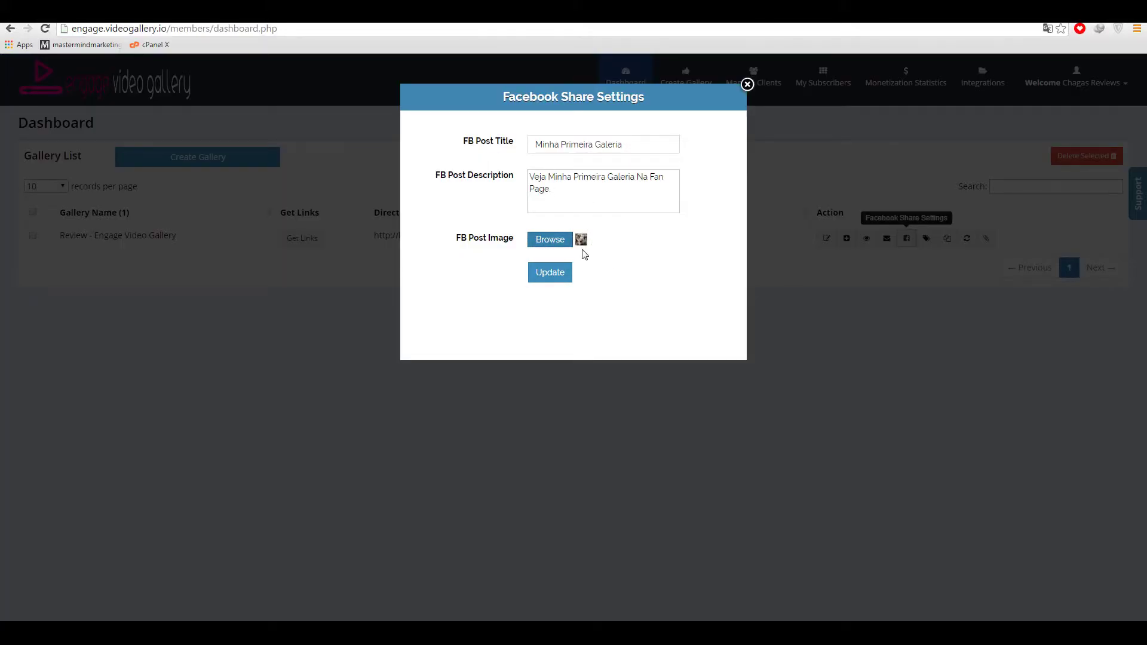
{"action": "left_click", "coordinate": [548, 240]}
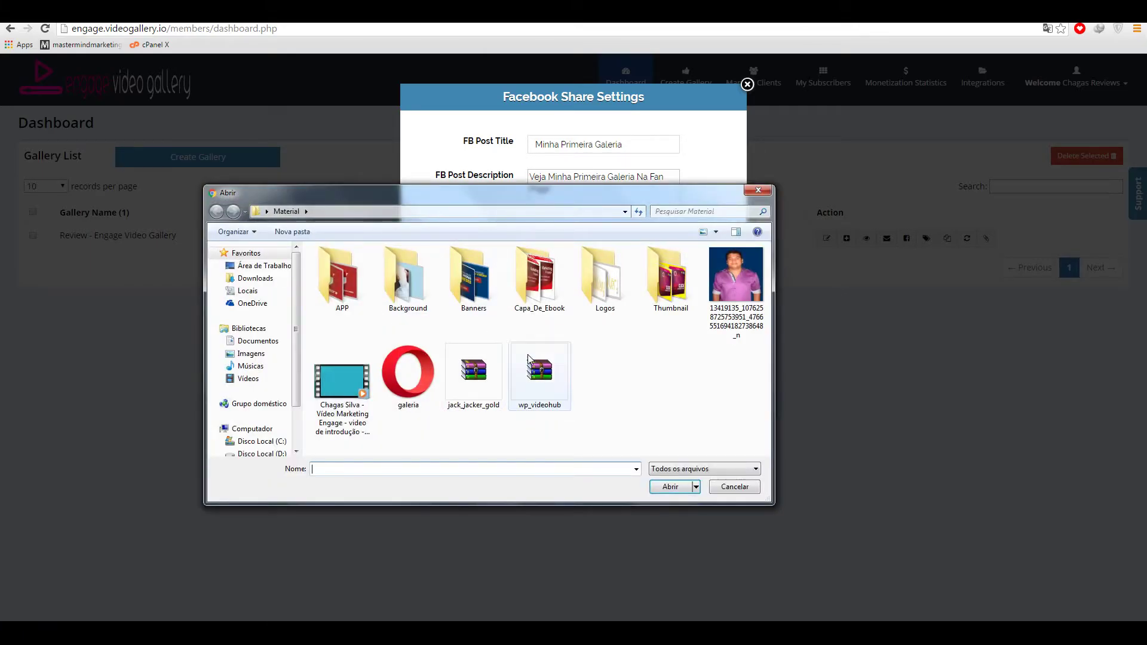
{"action": "double_click", "coordinate": [416, 297]}
{"action": "double_click", "coordinate": [560, 276]}
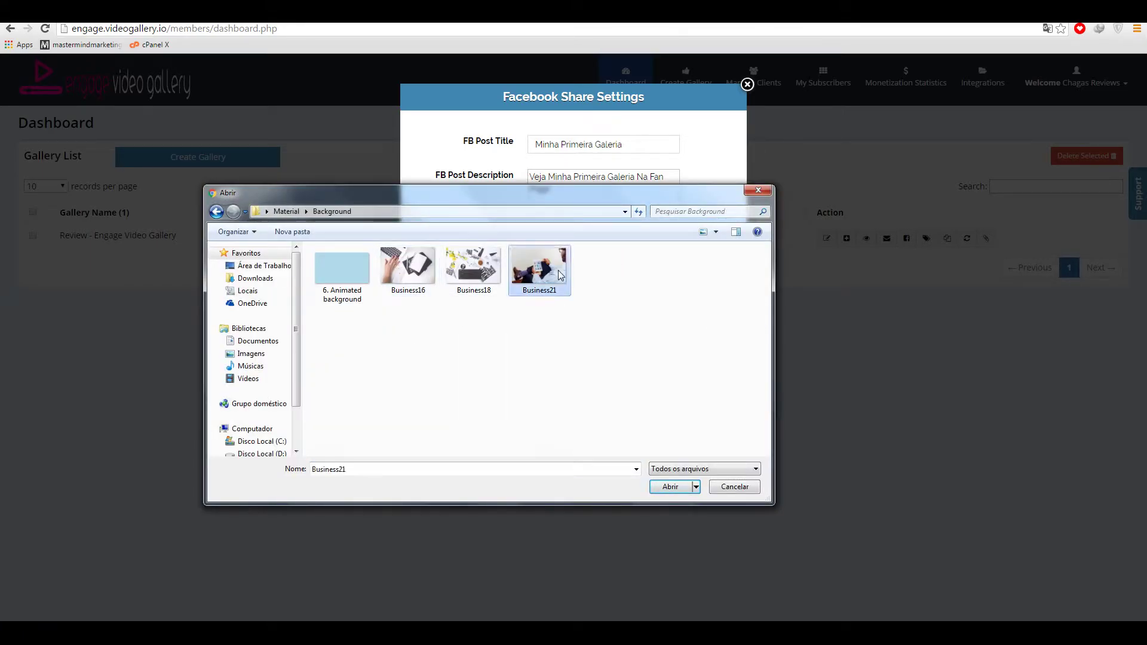
{"action": "left_click", "coordinate": [549, 276]}
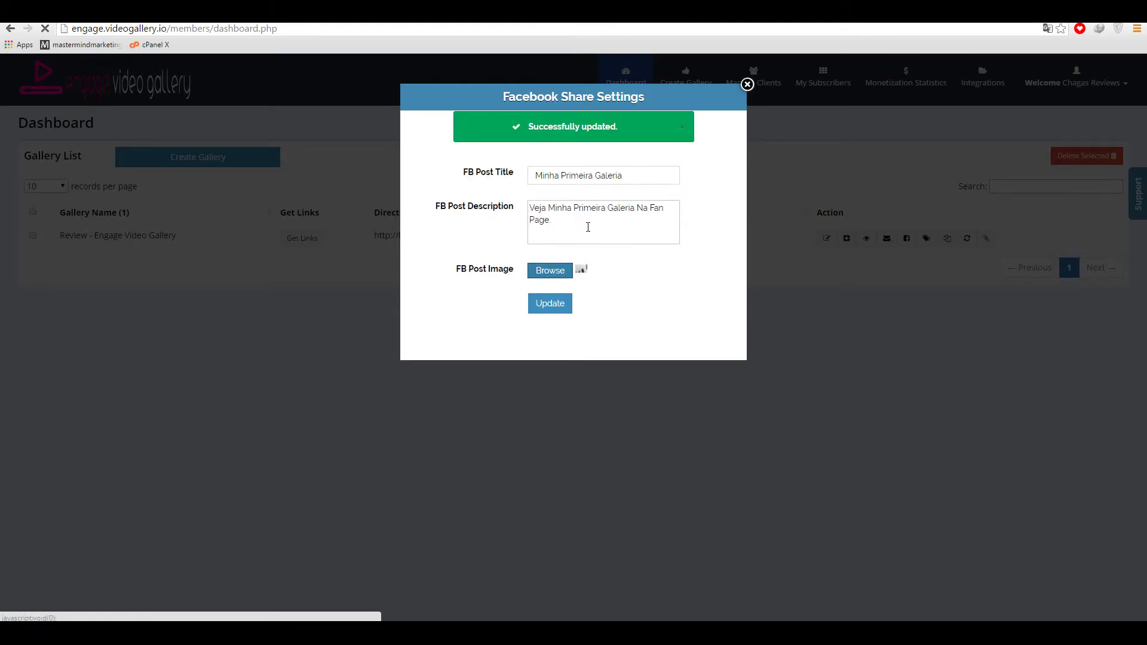
{"action": "left_click", "coordinate": [747, 84]}
Copy the address of the gallery's direct link again and reload the Facebook page, discarding the draft post.
{"action": "right_click", "coordinate": [476, 241]}
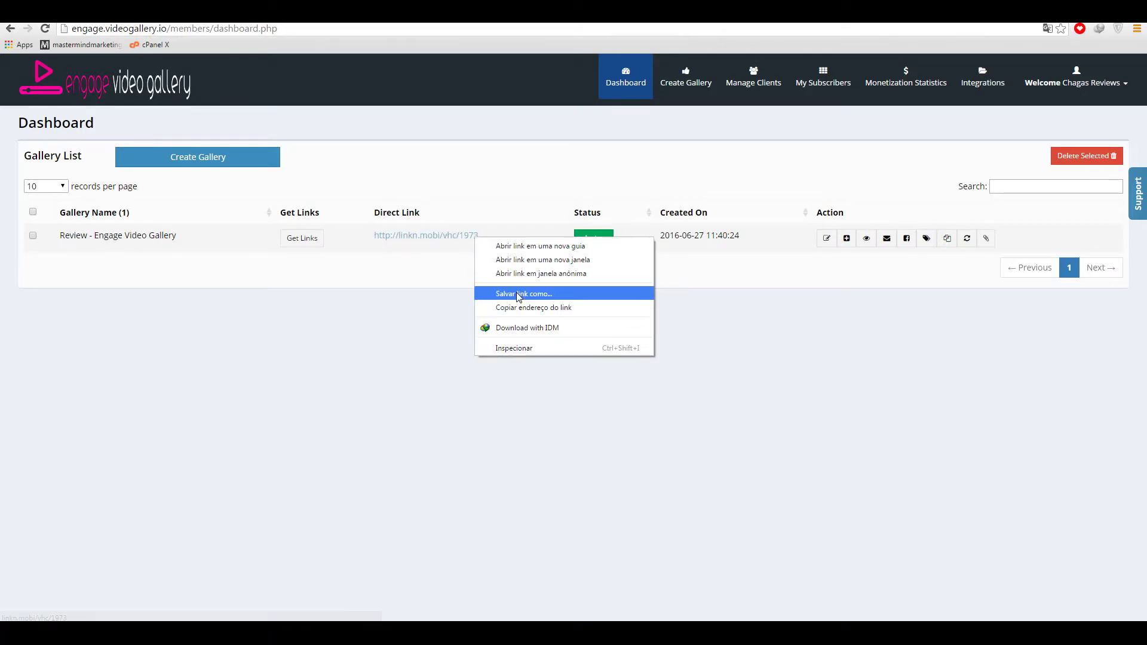
{"action": "left_click", "coordinate": [519, 306]}
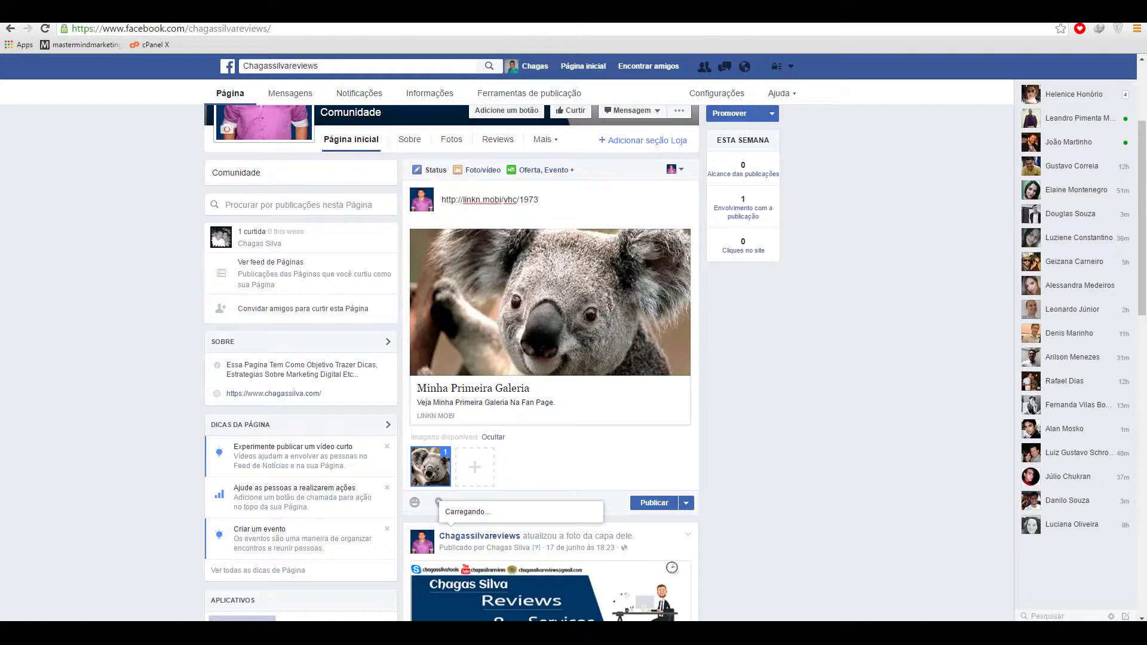
{"action": "left_click", "coordinate": [45, 28]}
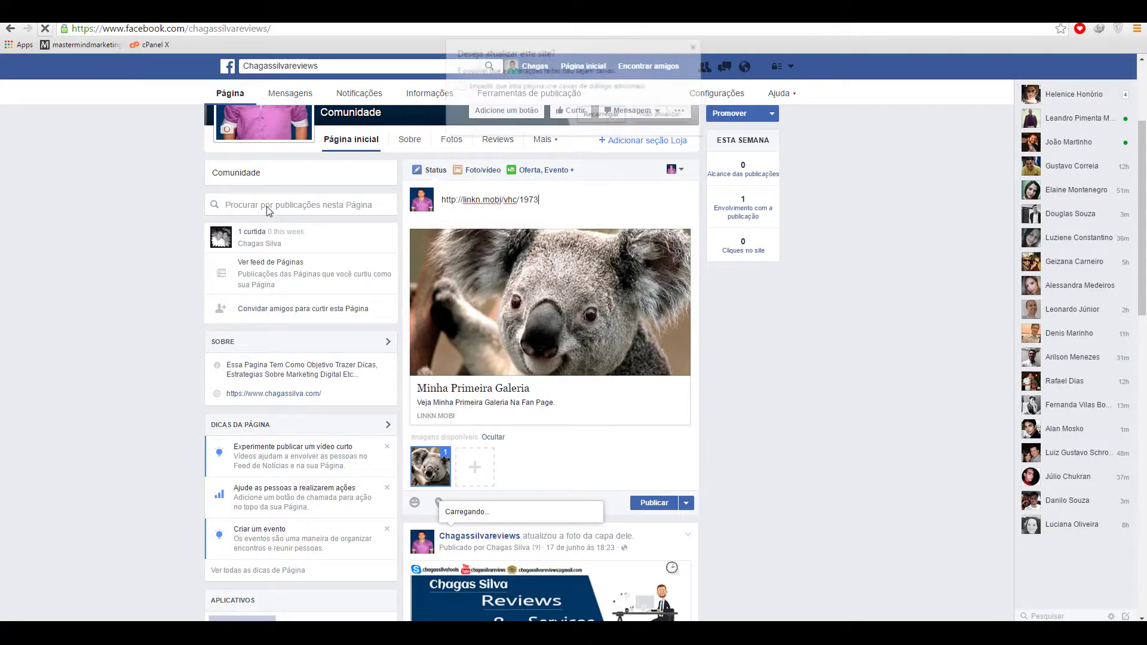
{"action": "left_click", "coordinate": [614, 118]}
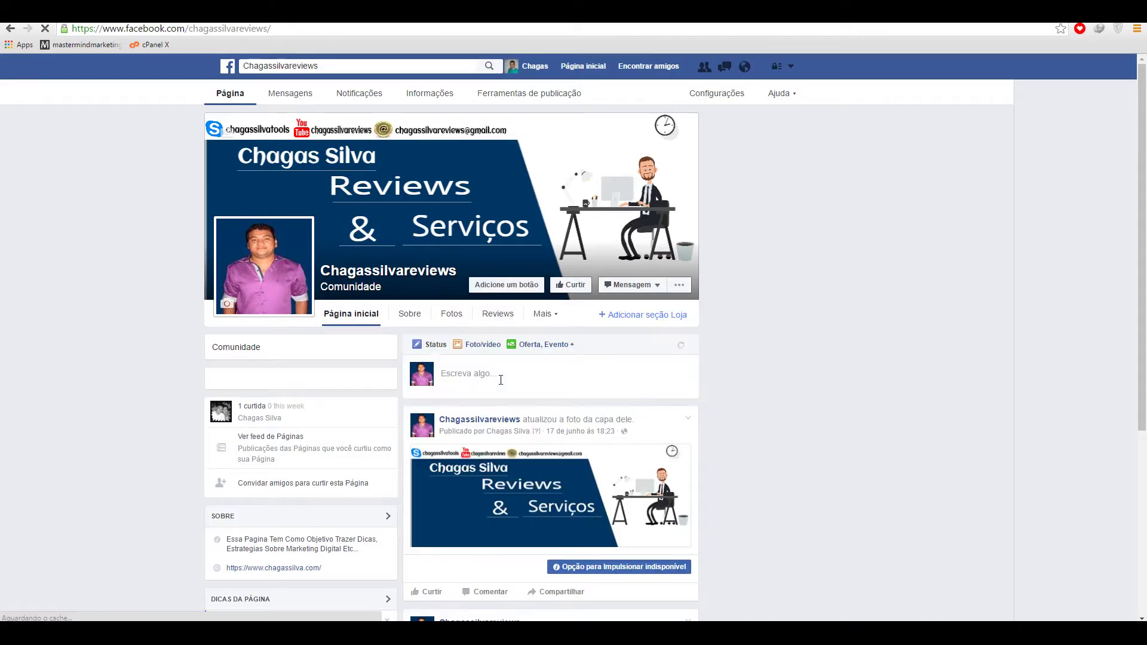
Paste the copied gallery link into a new post on the Facebook page and recheck the gallery's Facebook share settings on the dashboard.
{"action": "left_click", "coordinate": [457, 376]}
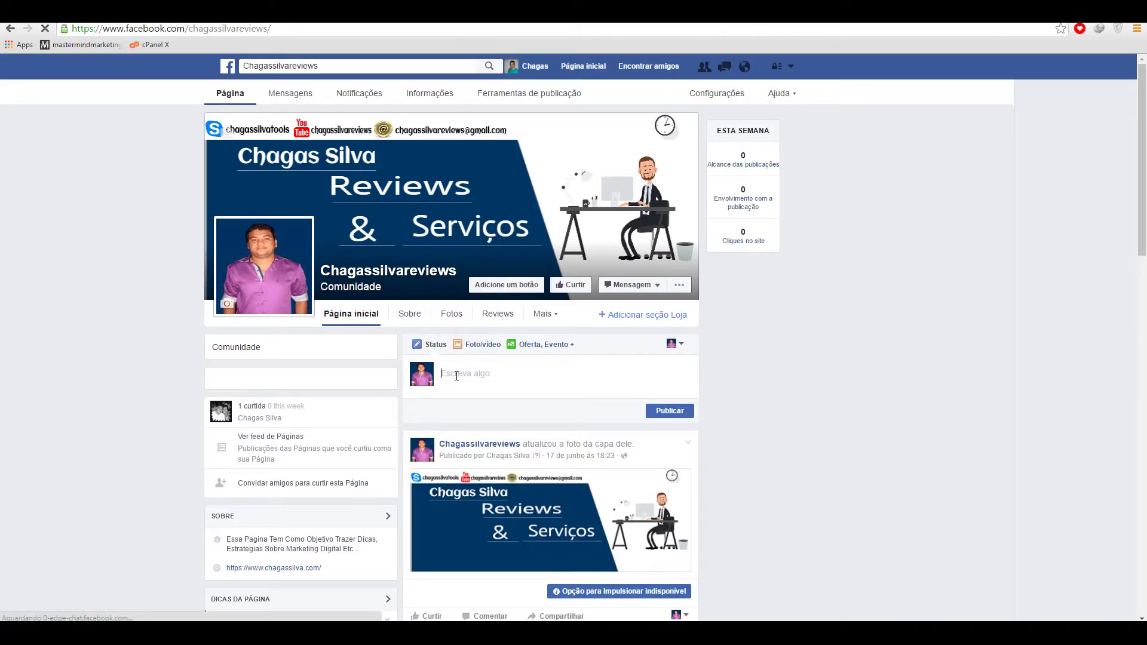
{"action": "right_click", "coordinate": [456, 375]}
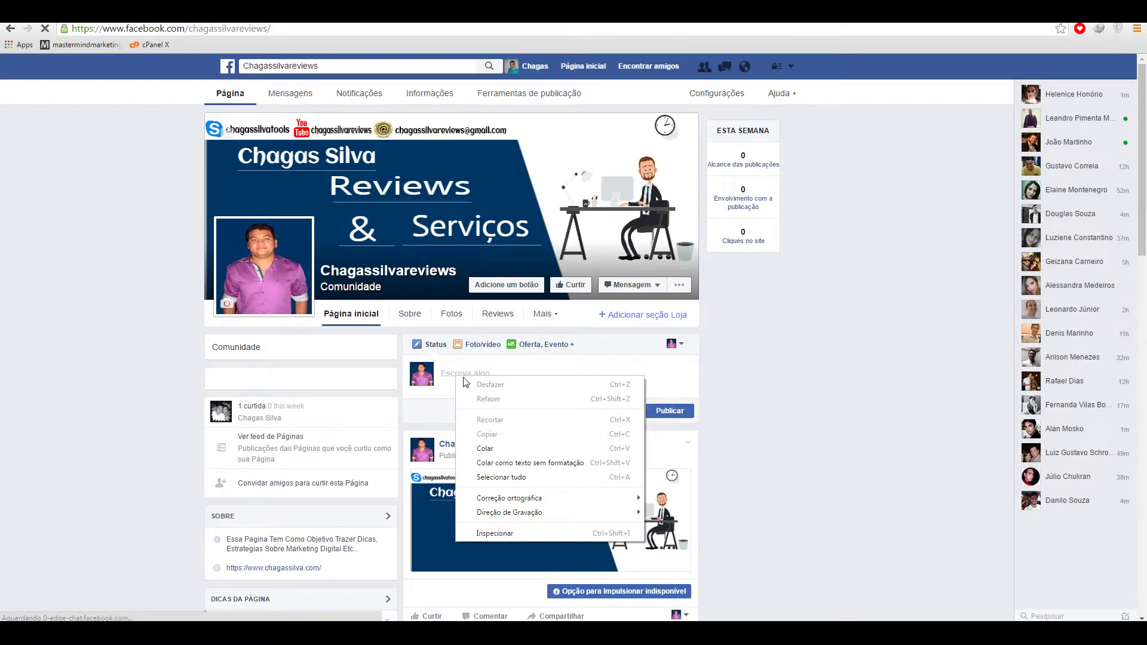
{"action": "left_click", "coordinate": [486, 448]}
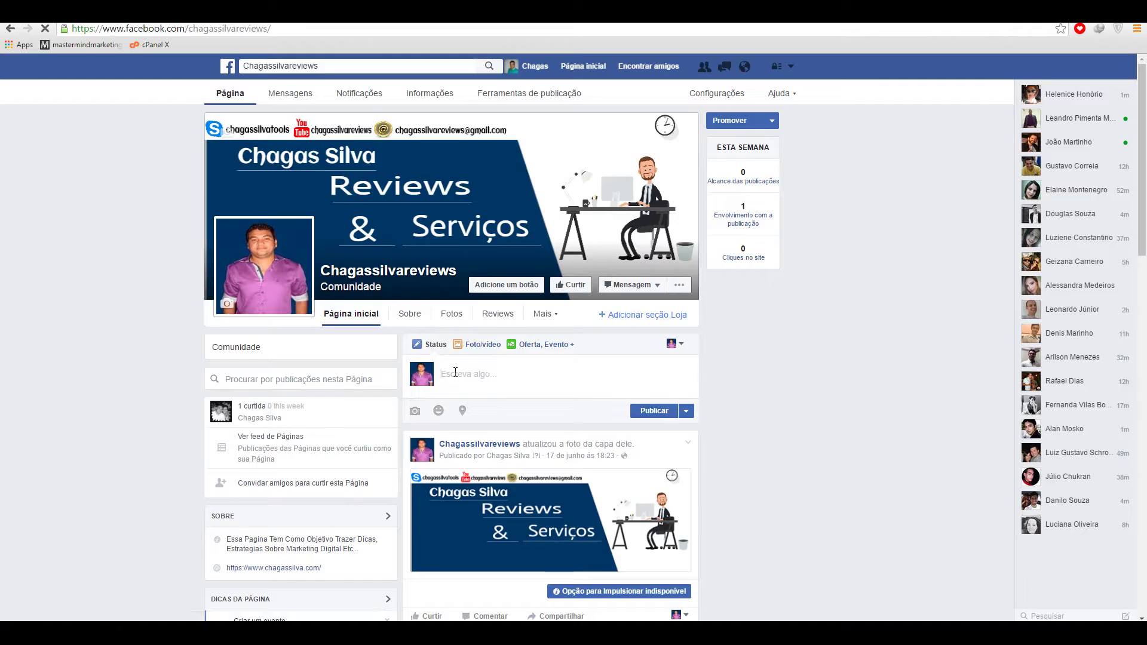
{"action": "right_click", "coordinate": [493, 376]}
{"action": "left_click", "coordinate": [485, 444]}
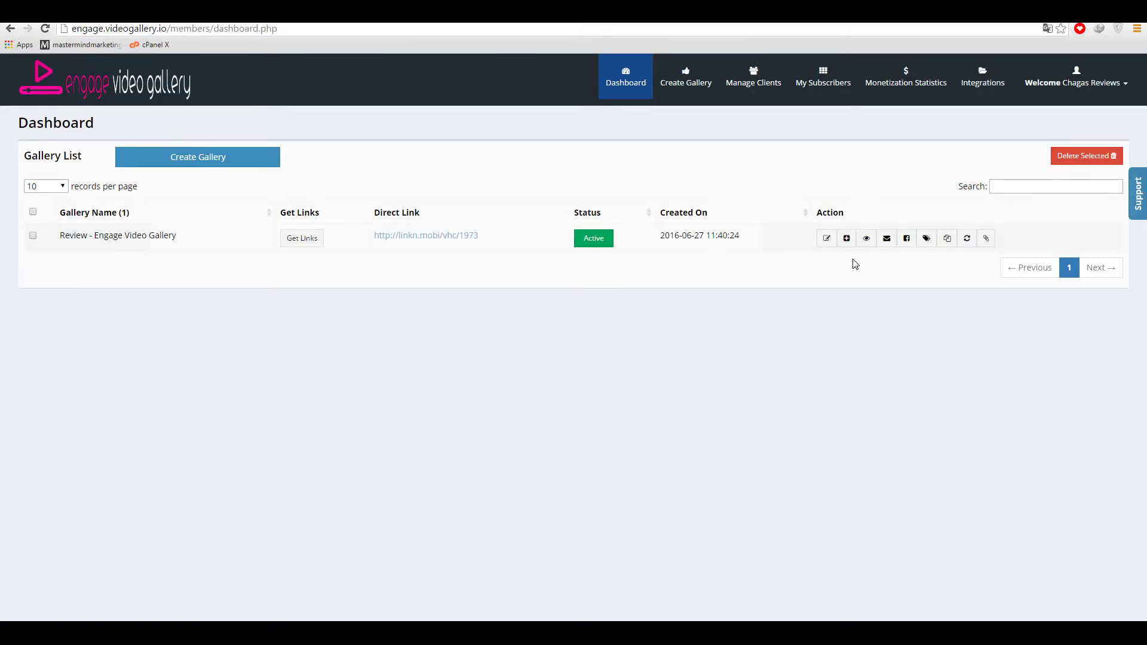
{"action": "left_click", "coordinate": [903, 237]}
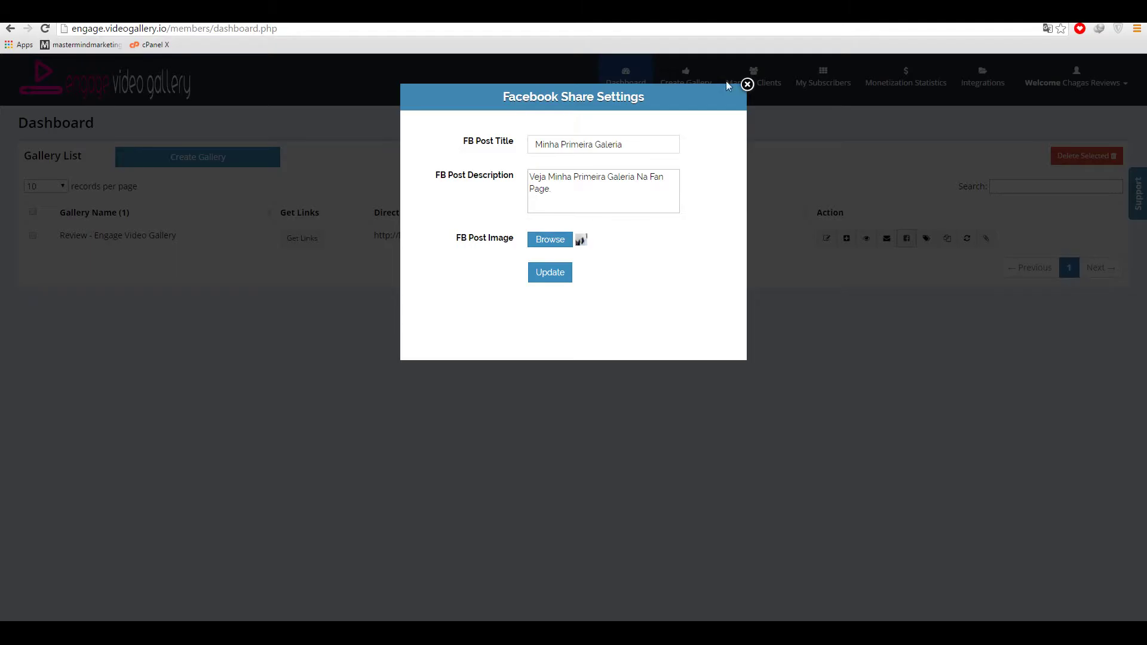
{"action": "left_click", "coordinate": [748, 85]}
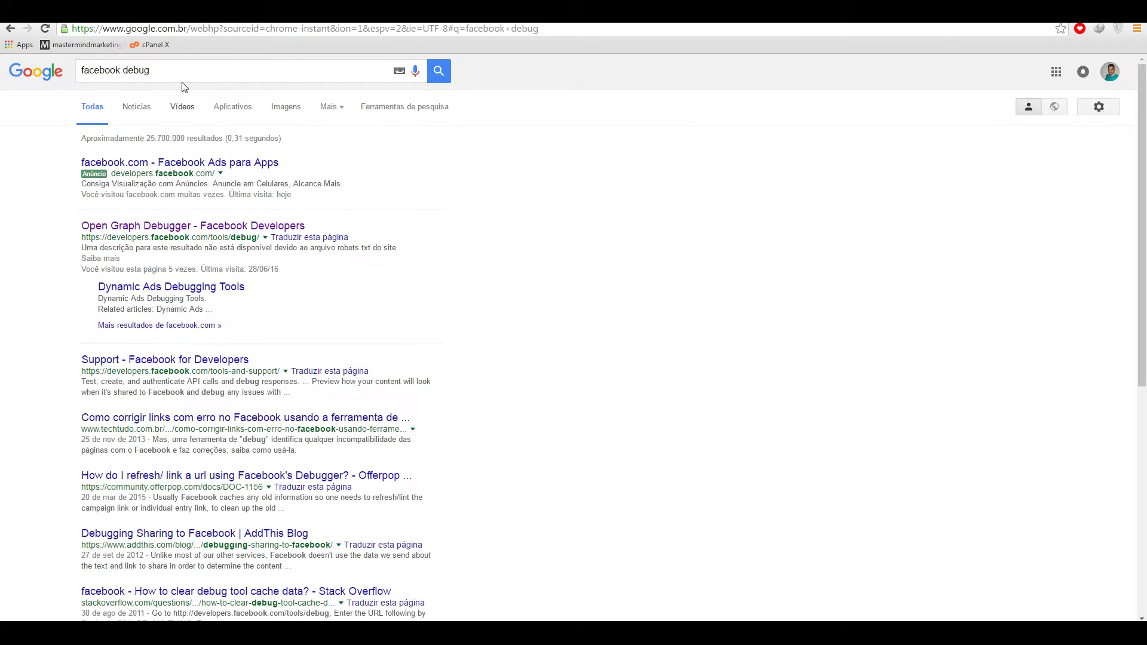
Open the Open Graph Debugger of Facebook Developers from the Google results for "facebook debug".
{"action": "left_click_drag", "start_coordinate": [83, 69], "coordinate": [147, 67]}
{"action": "left_click", "coordinate": [25, 136]}
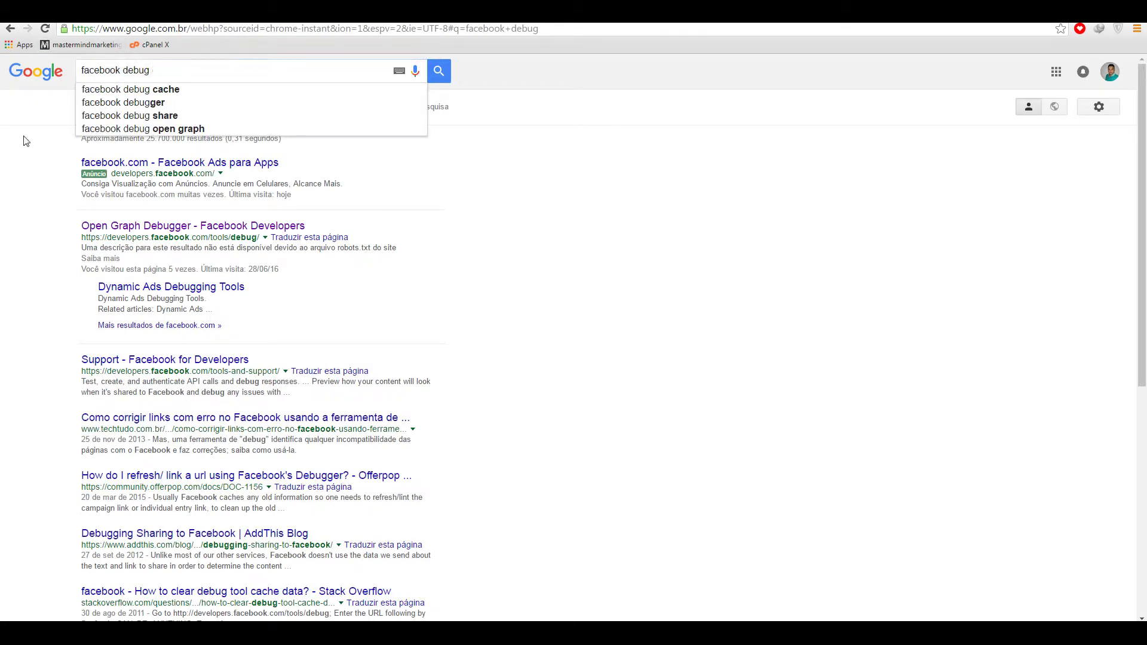
{"action": "left_click", "coordinate": [159, 73]}
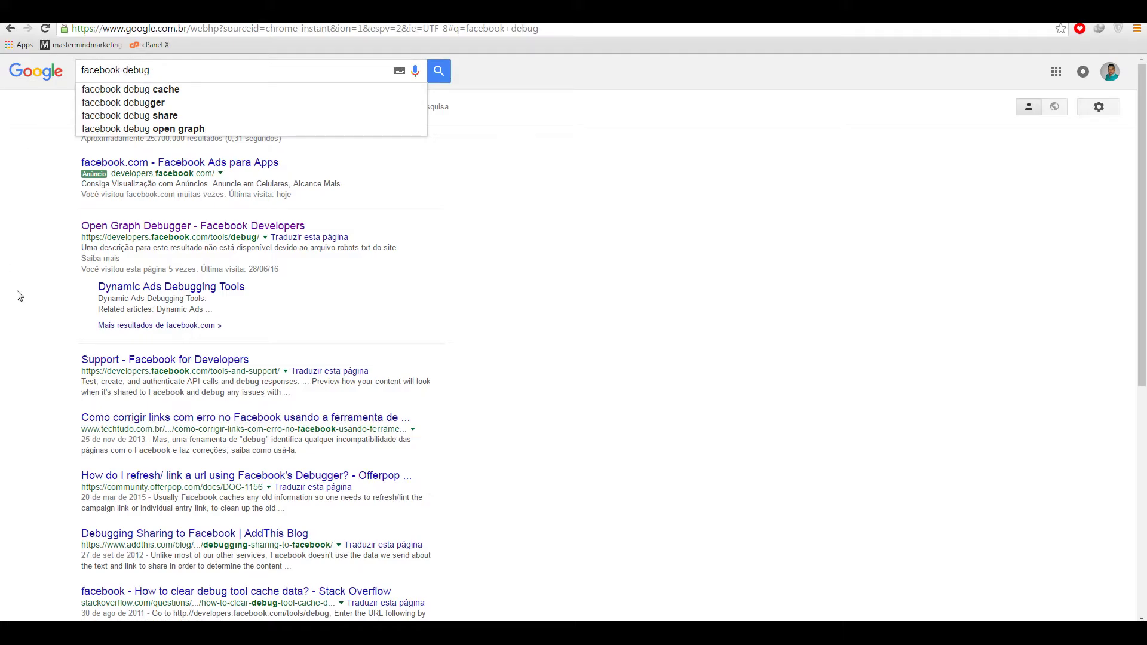
{"action": "left_click", "coordinate": [230, 231]}
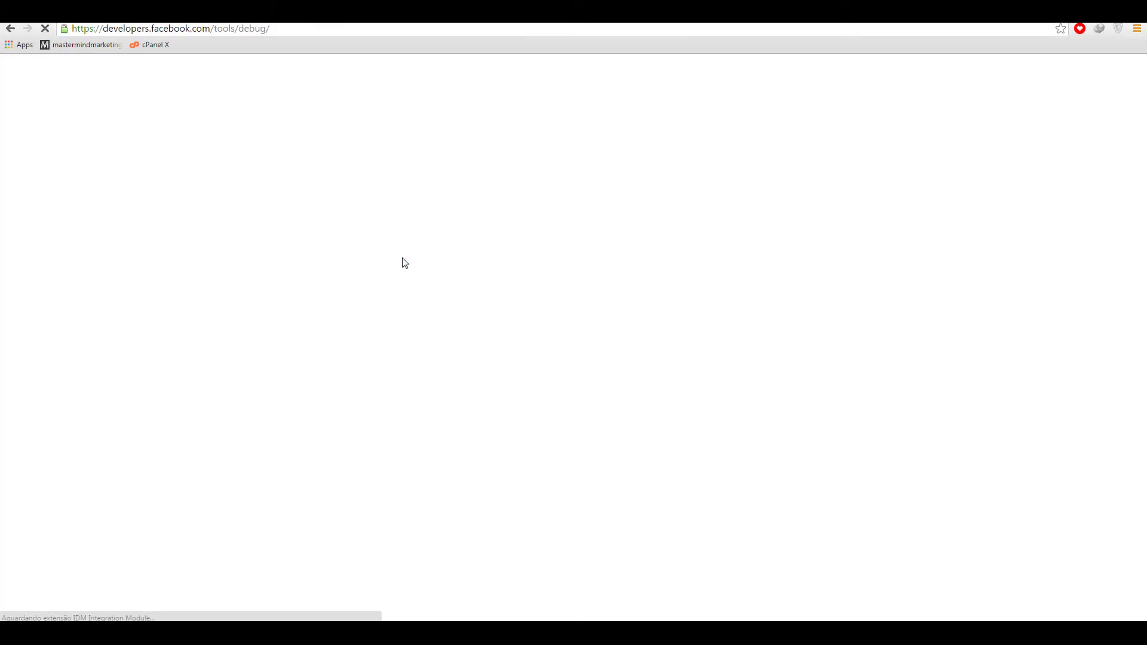
{"action": "key", "text": "ctrl+Tab"}
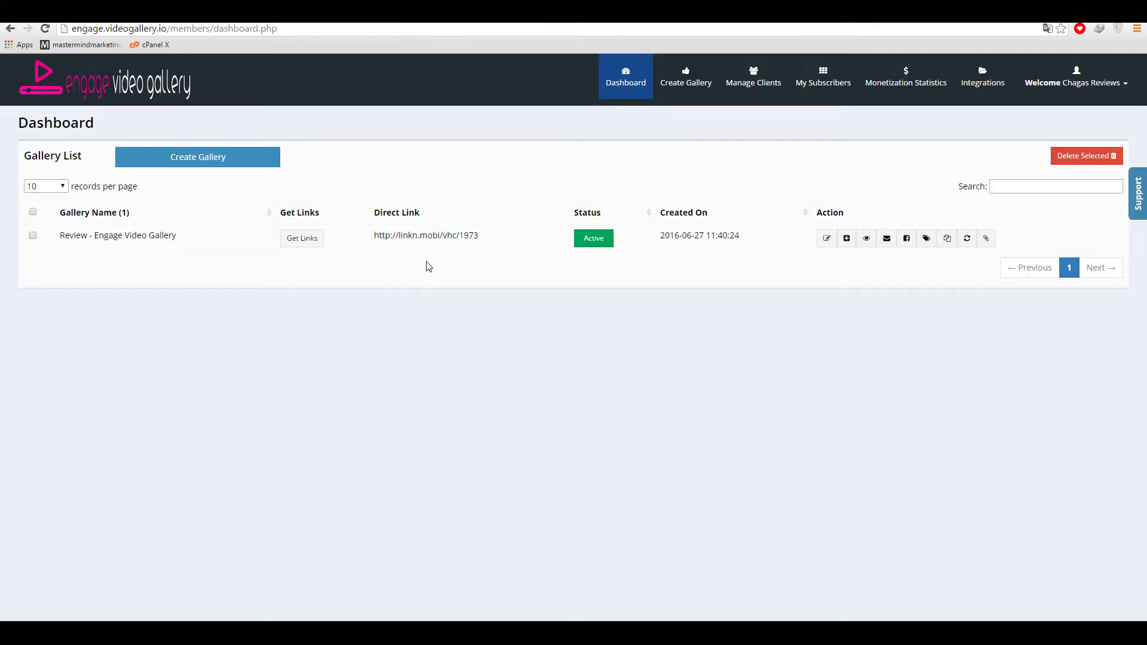
{"action": "right_click", "coordinate": [428, 240]}
{"action": "left_click", "coordinate": [470, 310]}
{"action": "key", "text": "ctrl+Tab"}
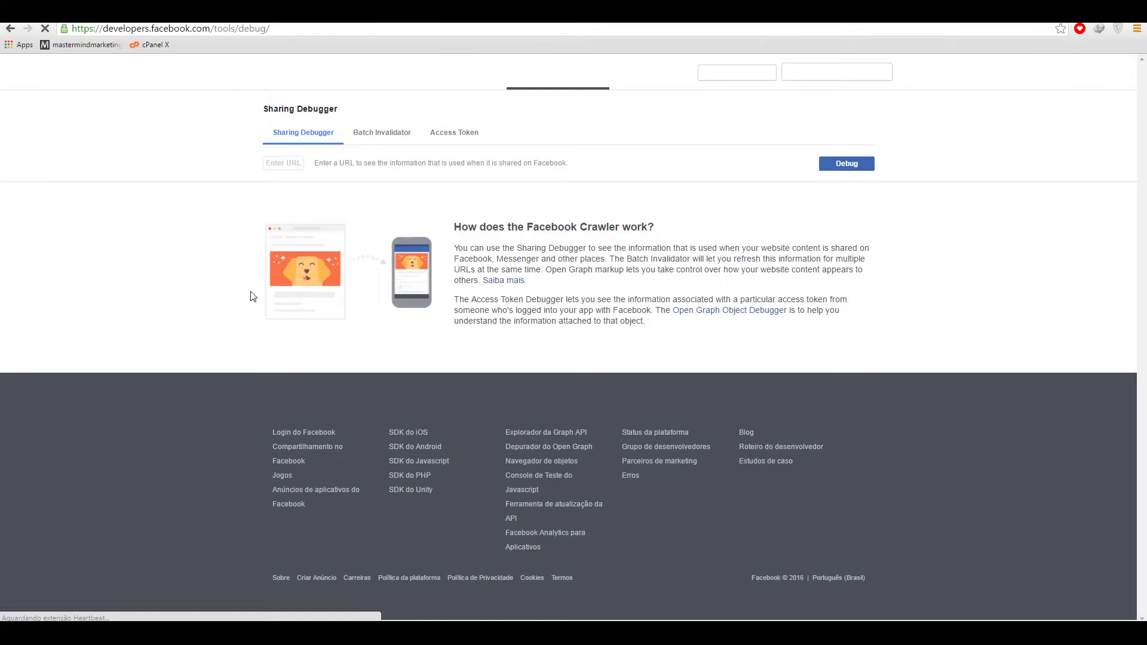
{"action": "right_click", "coordinate": [343, 164]}
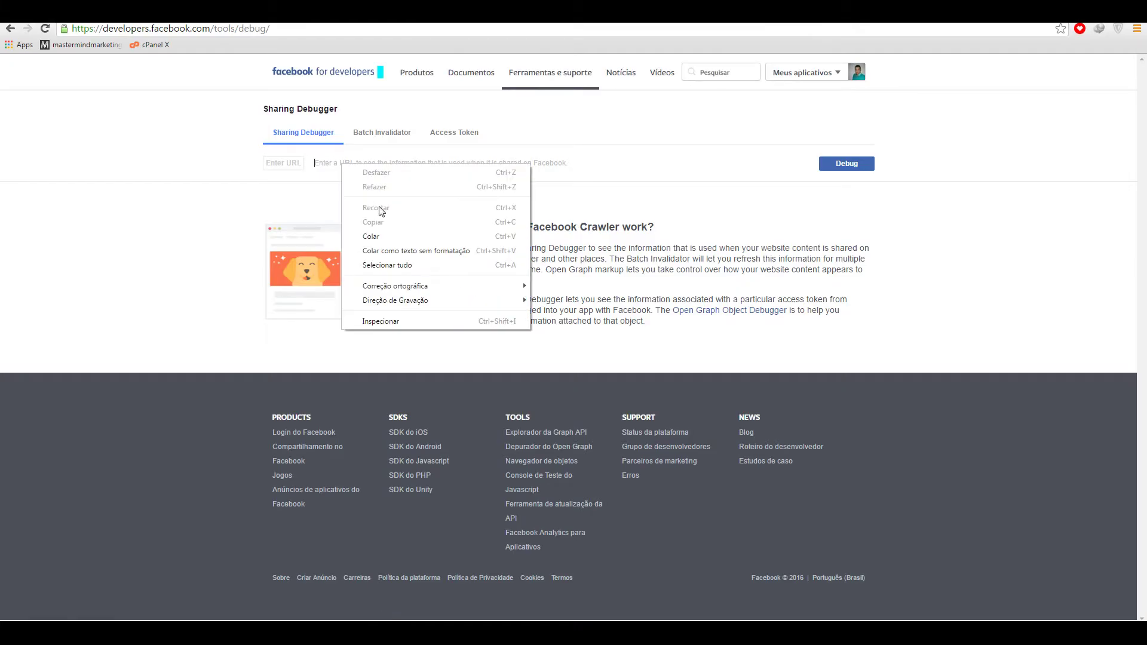
{"action": "left_click", "coordinate": [371, 236]}
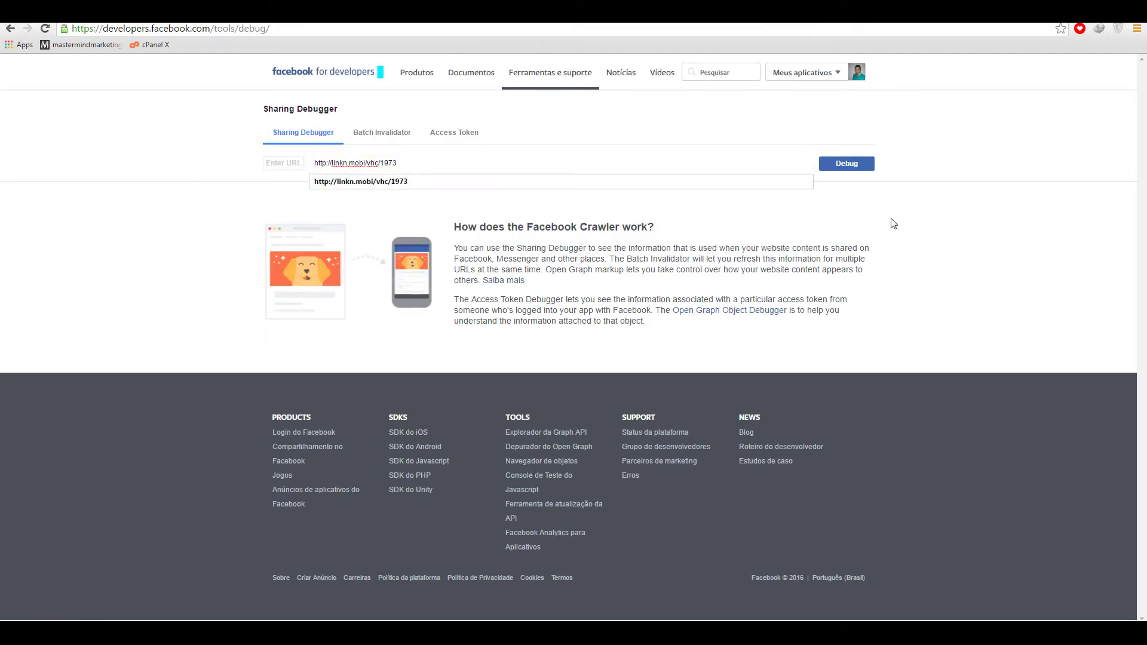
{"action": "left_click", "coordinate": [846, 170]}
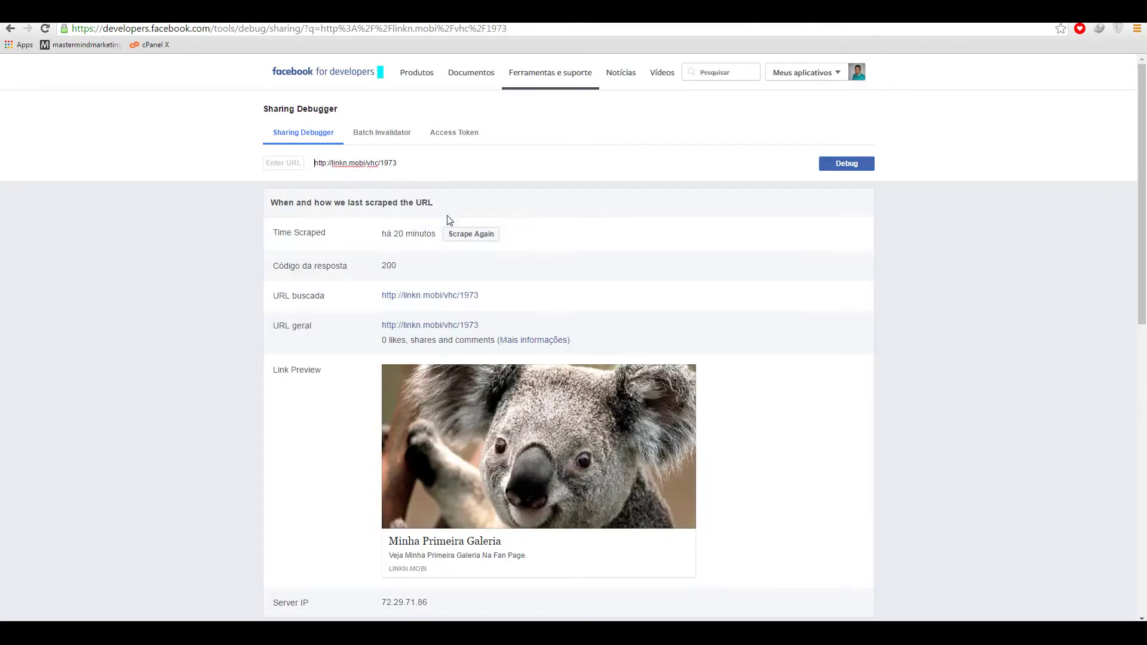
Scrape the gallery link again and review the warnings, link preview and Open Graph properties.
{"action": "left_click", "coordinate": [481, 239]}
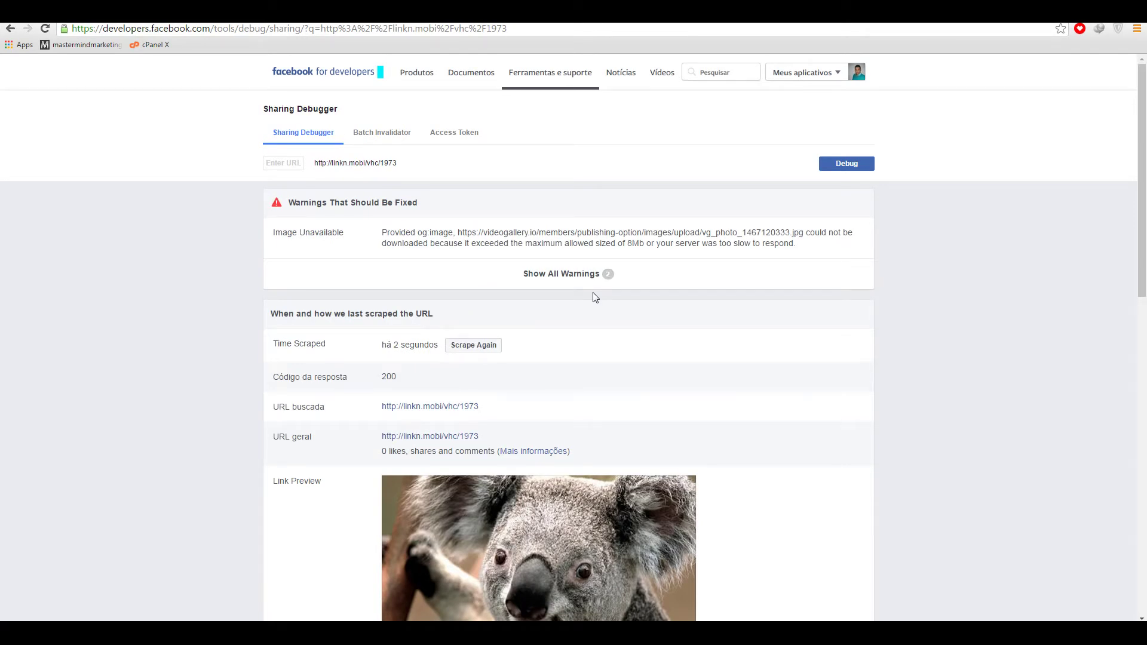
{"action": "scroll", "coordinate": [595, 297], "scroll_direction": "down", "scroll_amount": 10}
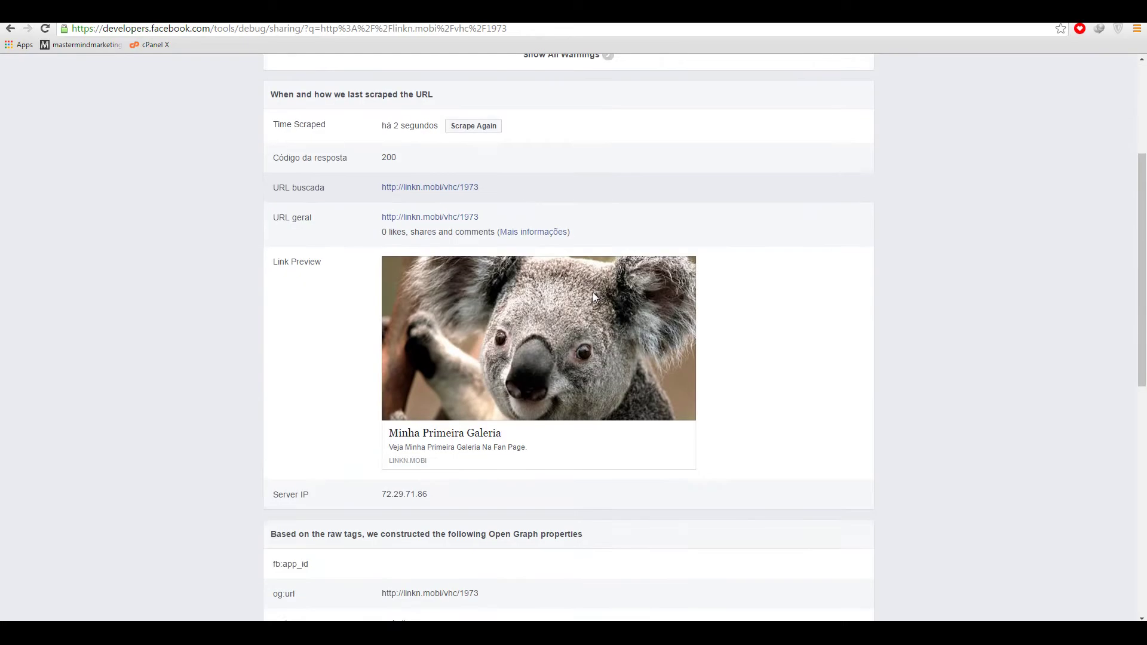
{"action": "scroll", "coordinate": [595, 297], "scroll_direction": "up", "scroll_amount": 4}
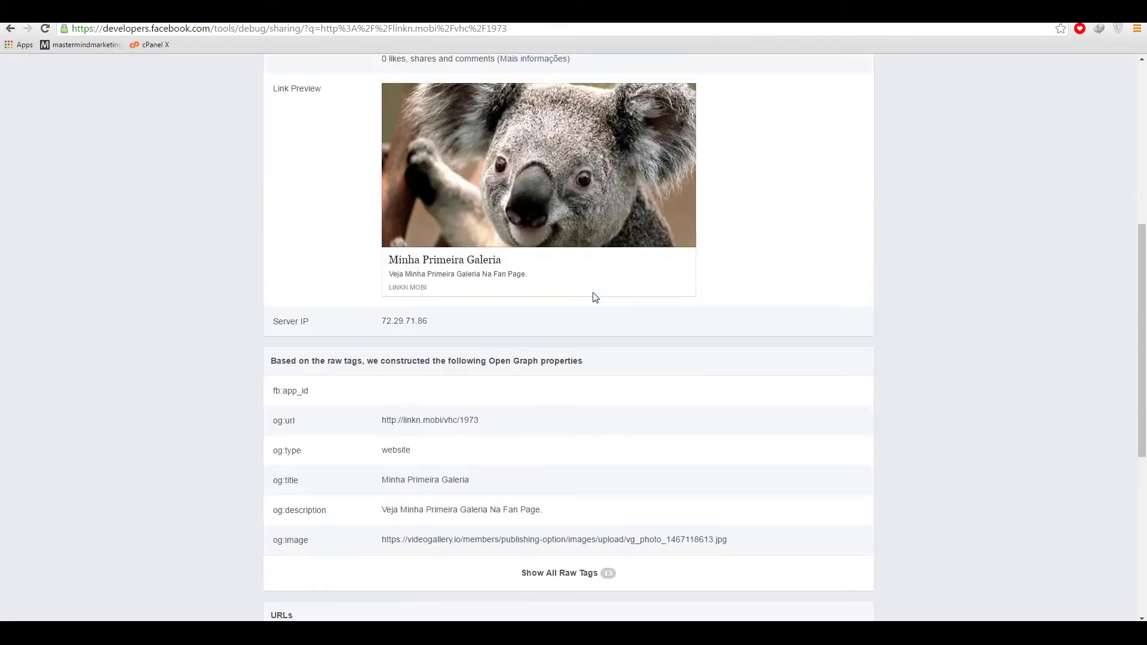
{"action": "scroll", "coordinate": [595, 297], "scroll_direction": "up", "scroll_amount": 1}
{"action": "scroll", "coordinate": [593, 297], "scroll_direction": "up", "scroll_amount": 6}
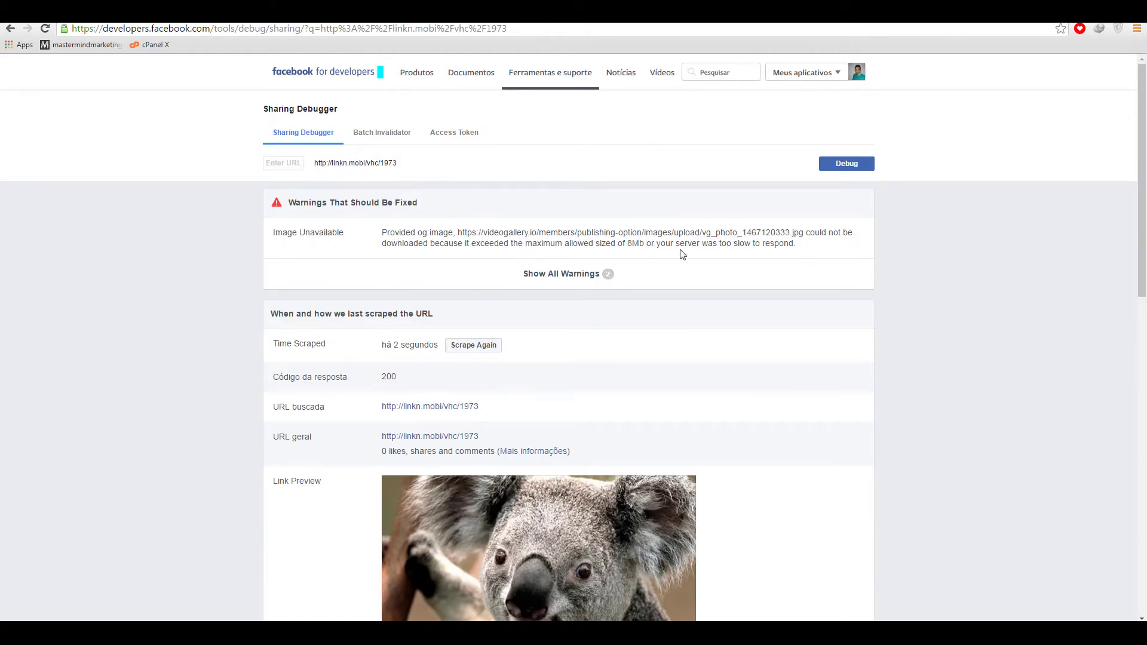
Rerun the debug of the gallery link from the Sharing Debugger's start page and check the image in the link preview.
{"action": "left_click", "coordinate": [834, 170]}
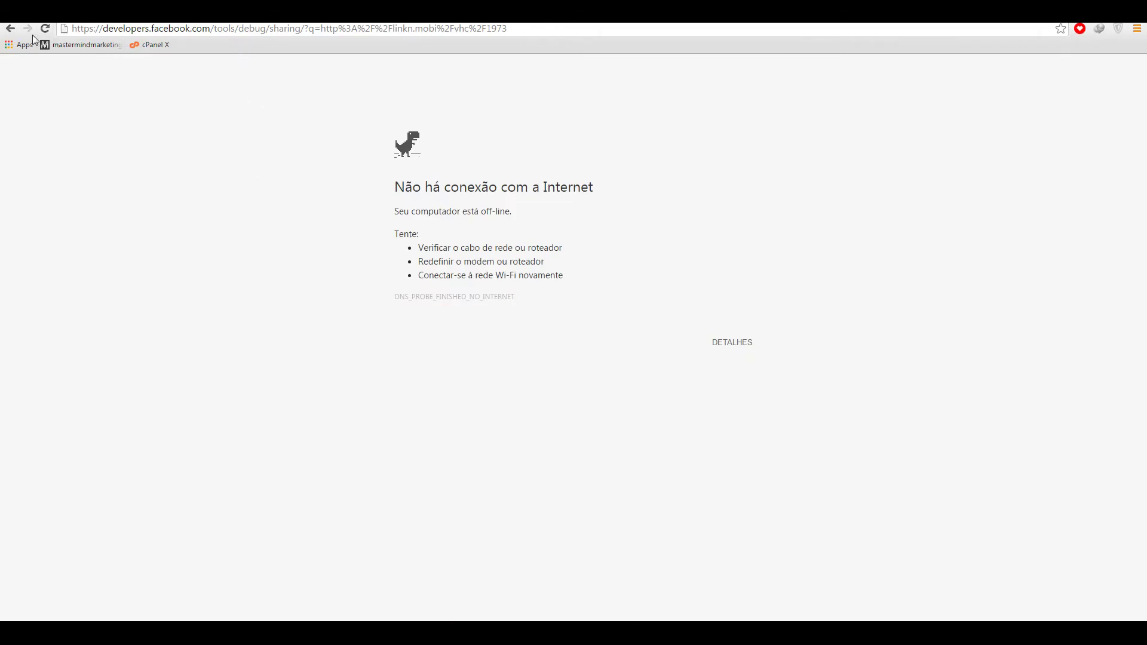
{"action": "left_click", "coordinate": [12, 29]}
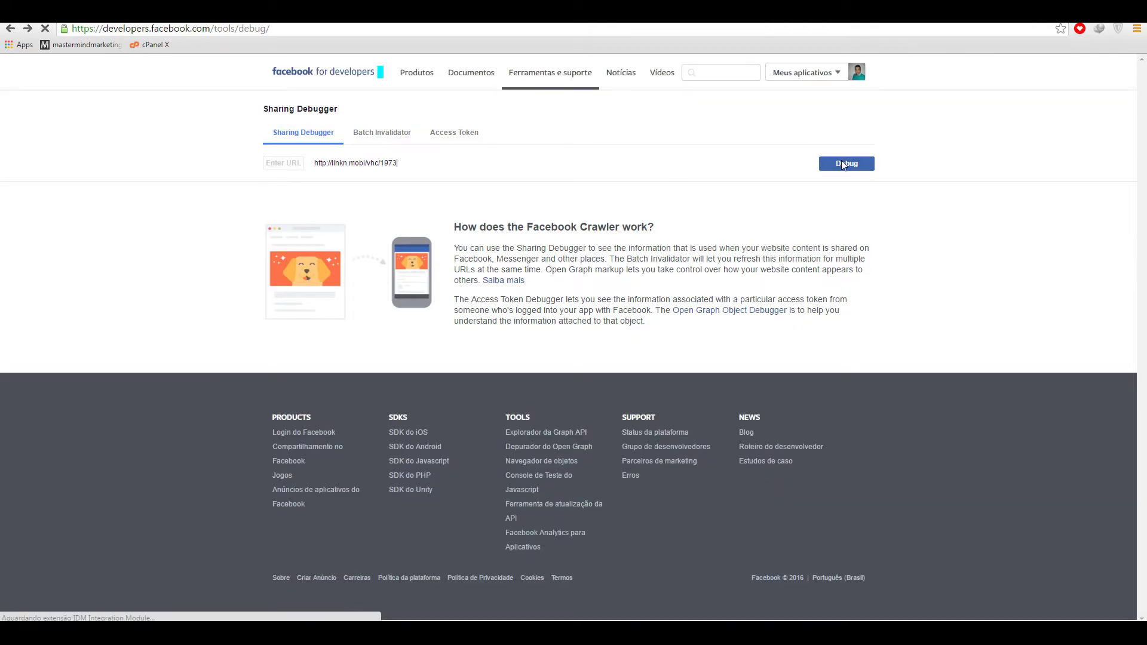
{"action": "left_click", "coordinate": [843, 165]}
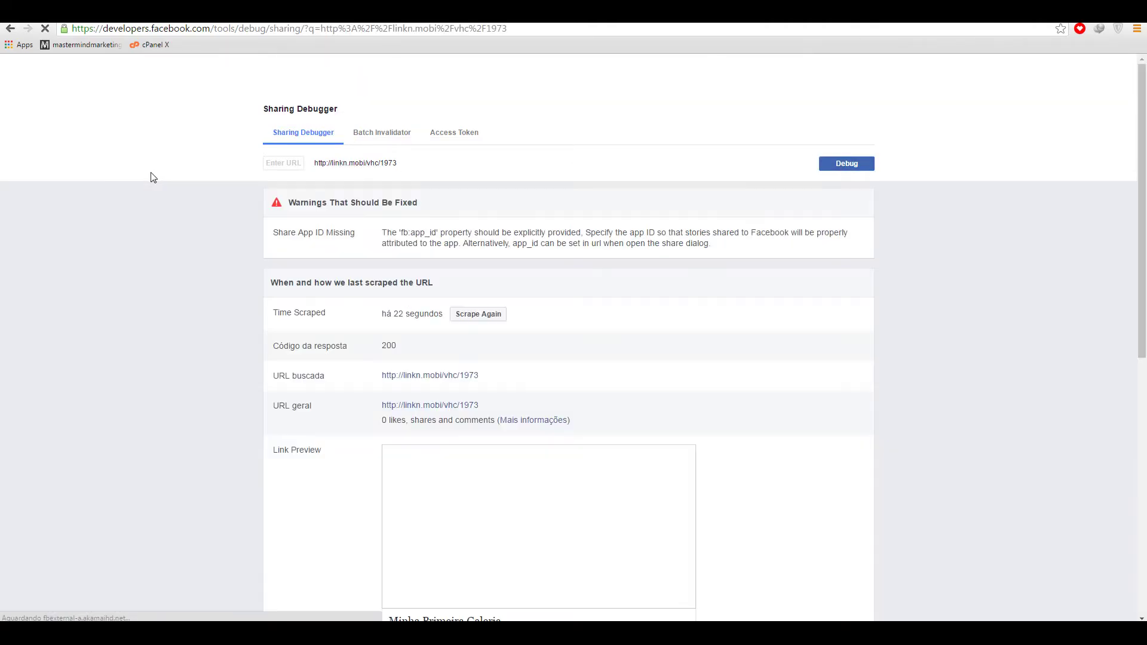
{"action": "scroll", "coordinate": [582, 448], "scroll_direction": "down", "scroll_amount": 2}
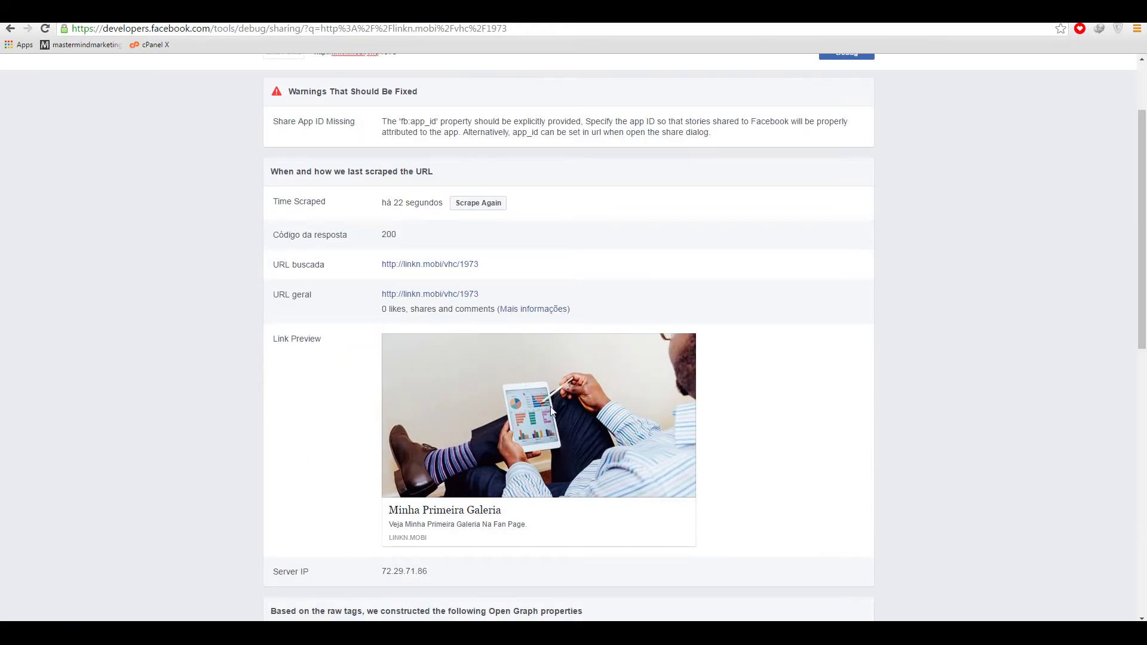
{"action": "scroll", "coordinate": [210, 247], "scroll_direction": "up", "scroll_amount": 1}
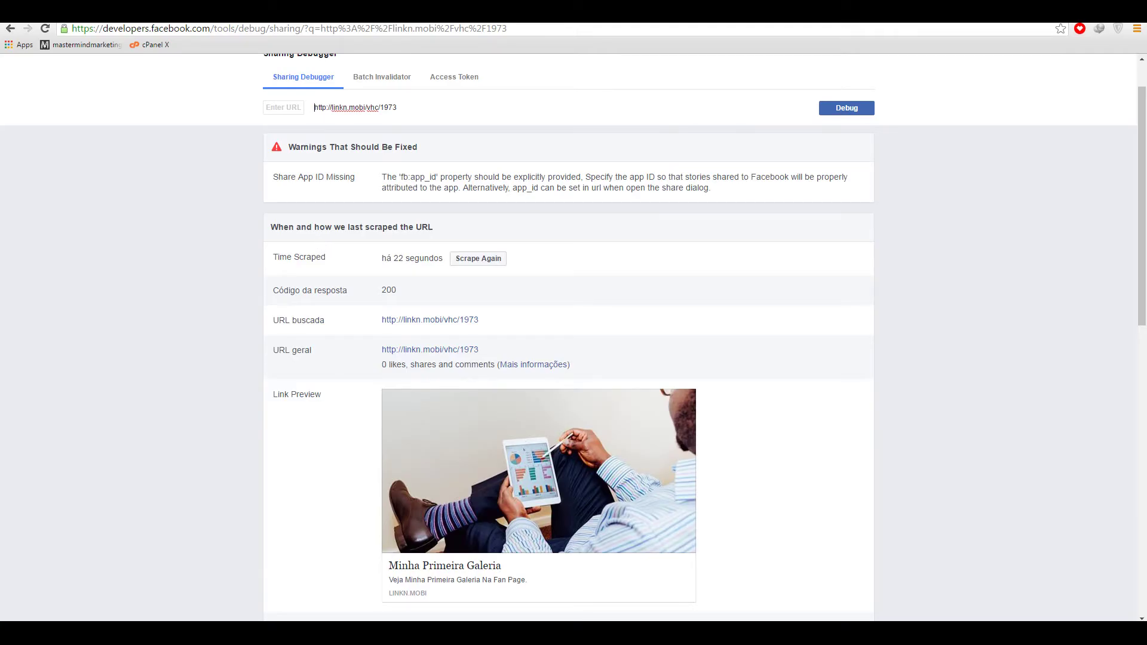
Switch to the Facebook fan page, discard its unfinished post with the gallery link, and reopen the page.
{"action": "key", "text": "ctrl+Tab"}
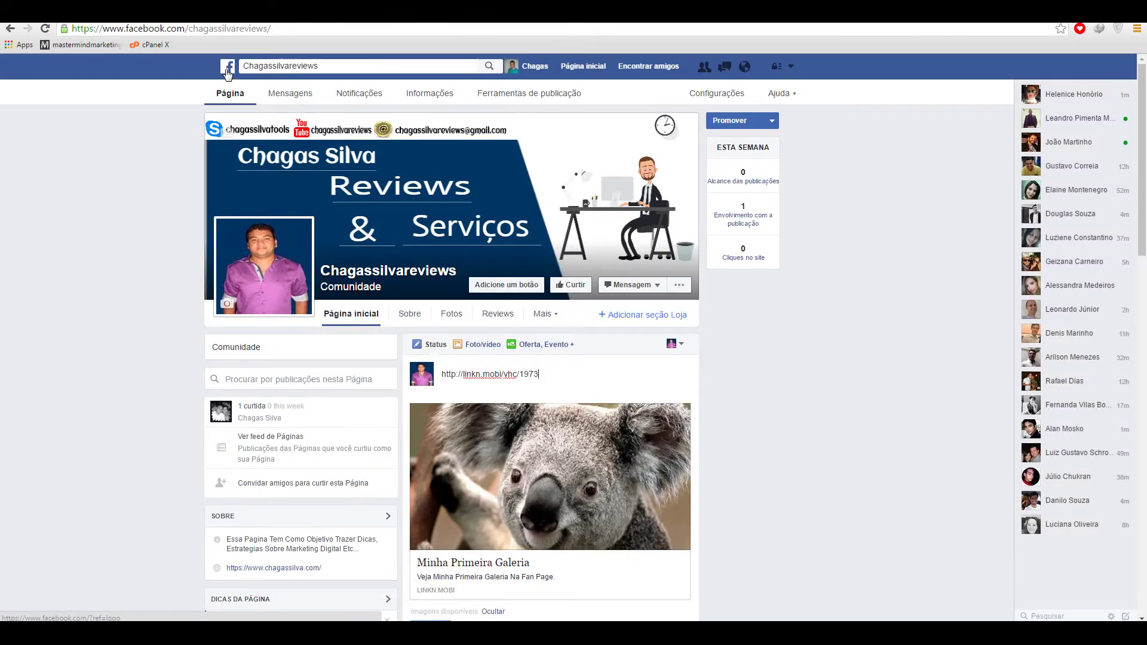
{"action": "key", "text": "F5"}
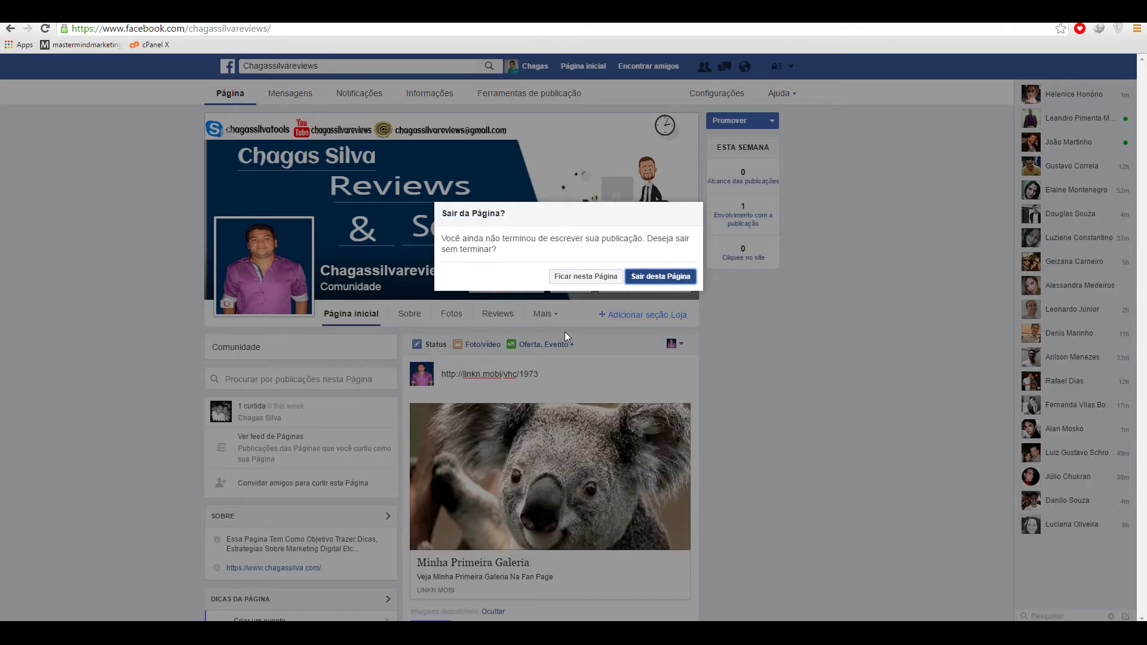
{"action": "left_click", "coordinate": [661, 276]}
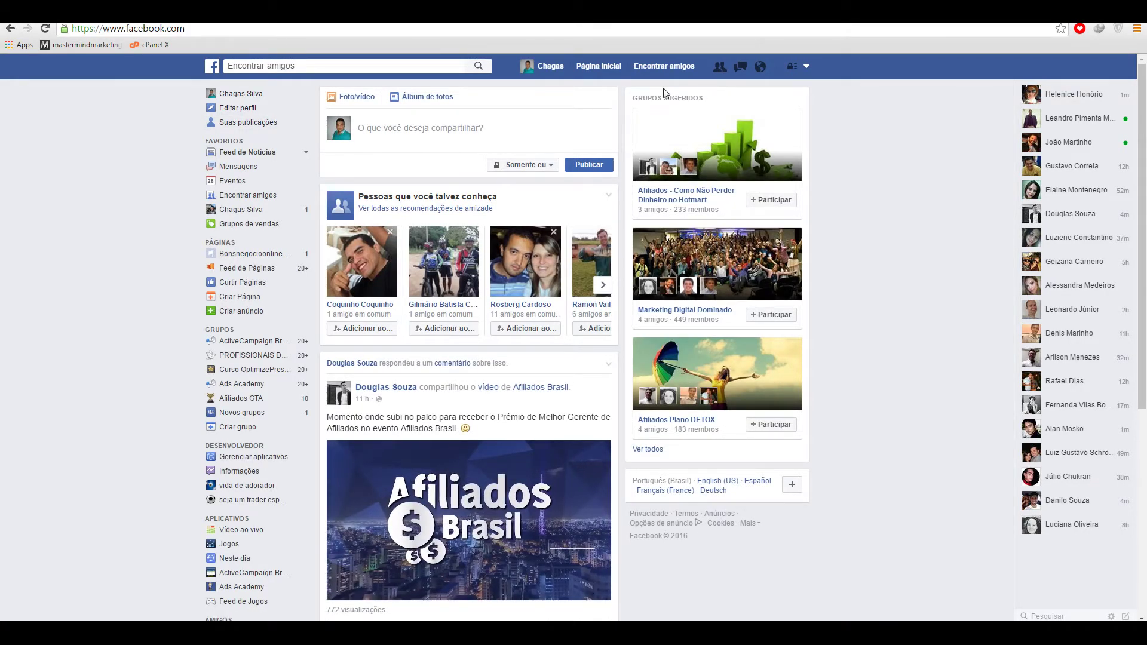
{"action": "left_click", "coordinate": [806, 66]}
{"action": "left_click", "coordinate": [736, 121]}
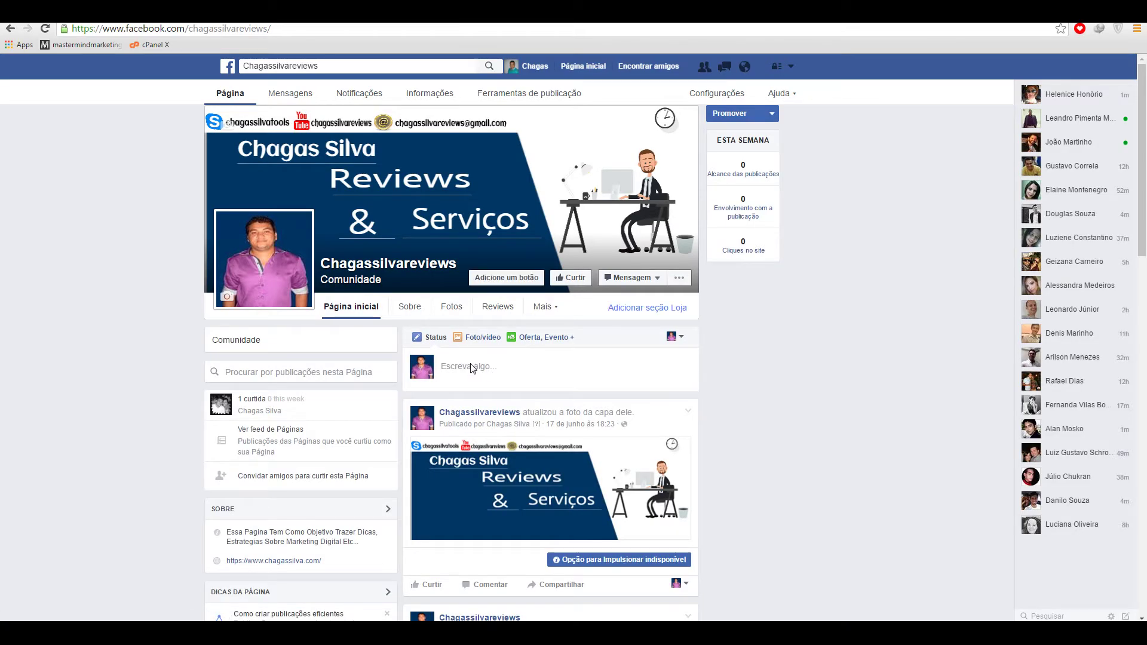
{"action": "left_click", "coordinate": [470, 364]}
{"action": "right_click", "coordinate": [470, 365]}
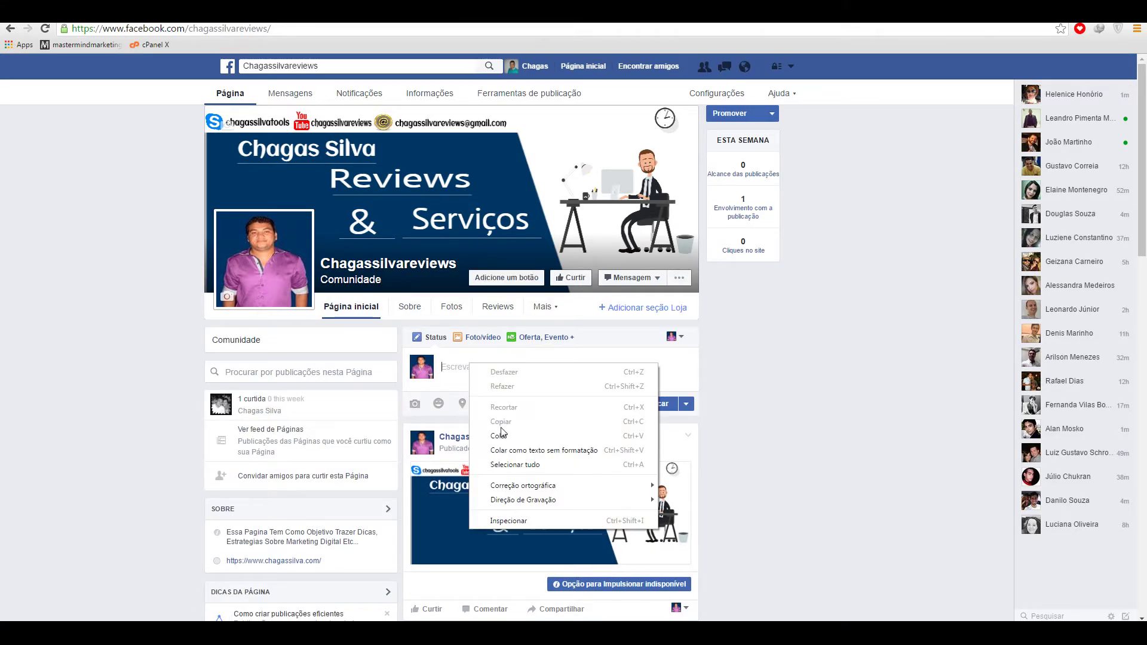
{"action": "left_click", "coordinate": [502, 435]}
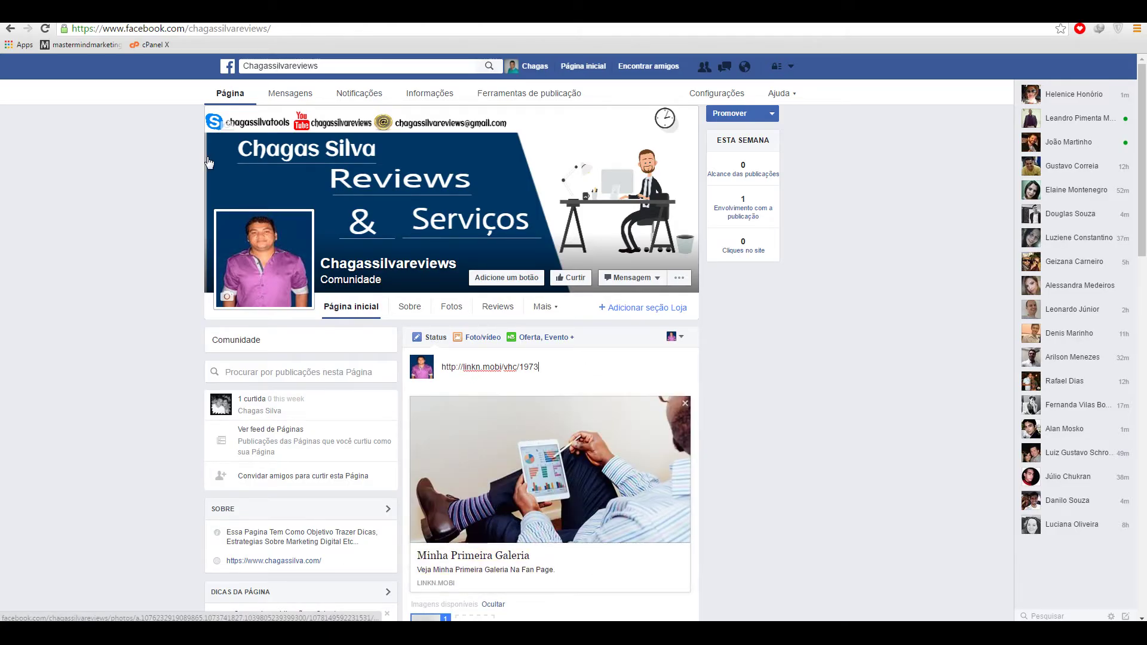
{"action": "left_click", "coordinate": [235, 96]}
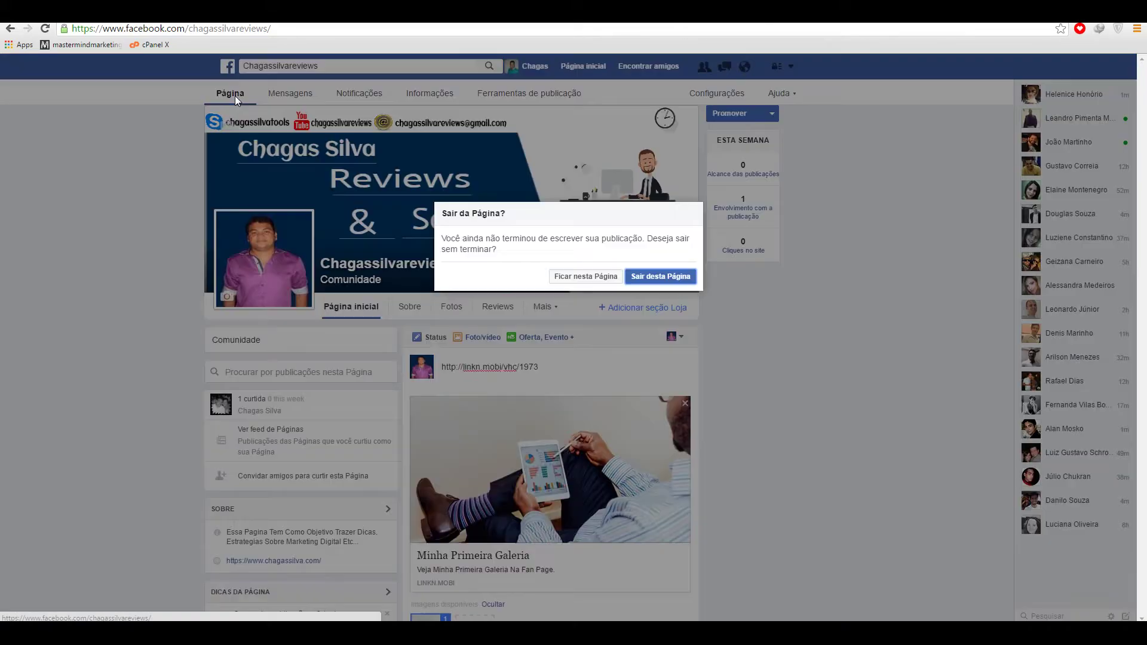
{"action": "left_click", "coordinate": [646, 277]}
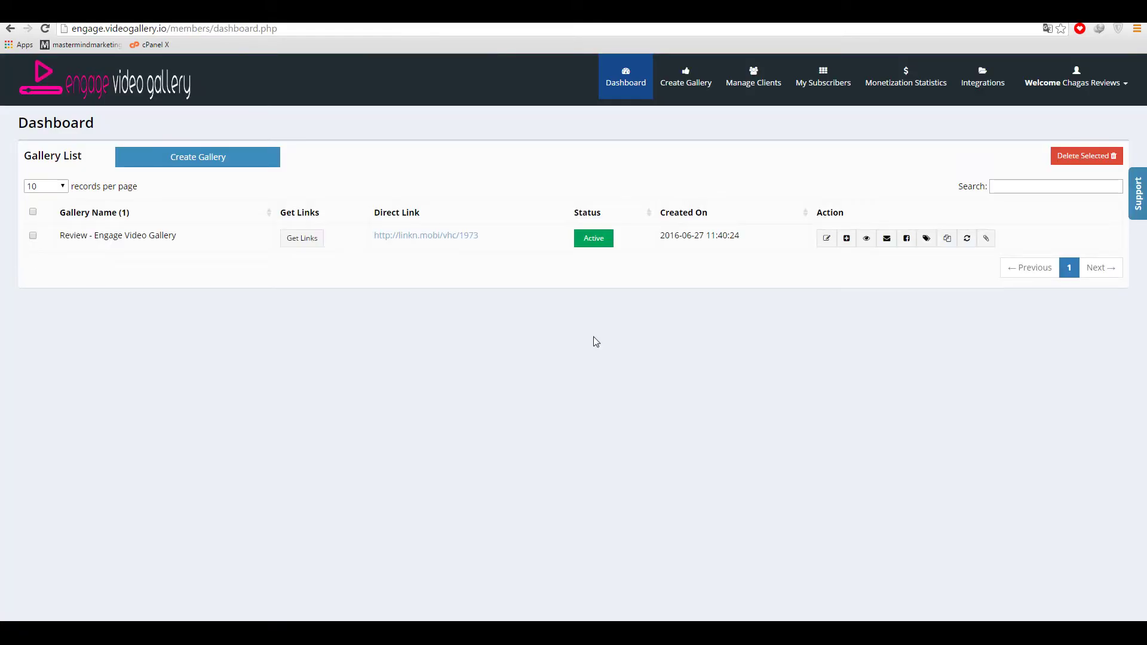
Replace the FB post image in the gallery's Facebook Share Settings with Business18 and update the settings.
{"action": "left_click", "coordinate": [904, 242]}
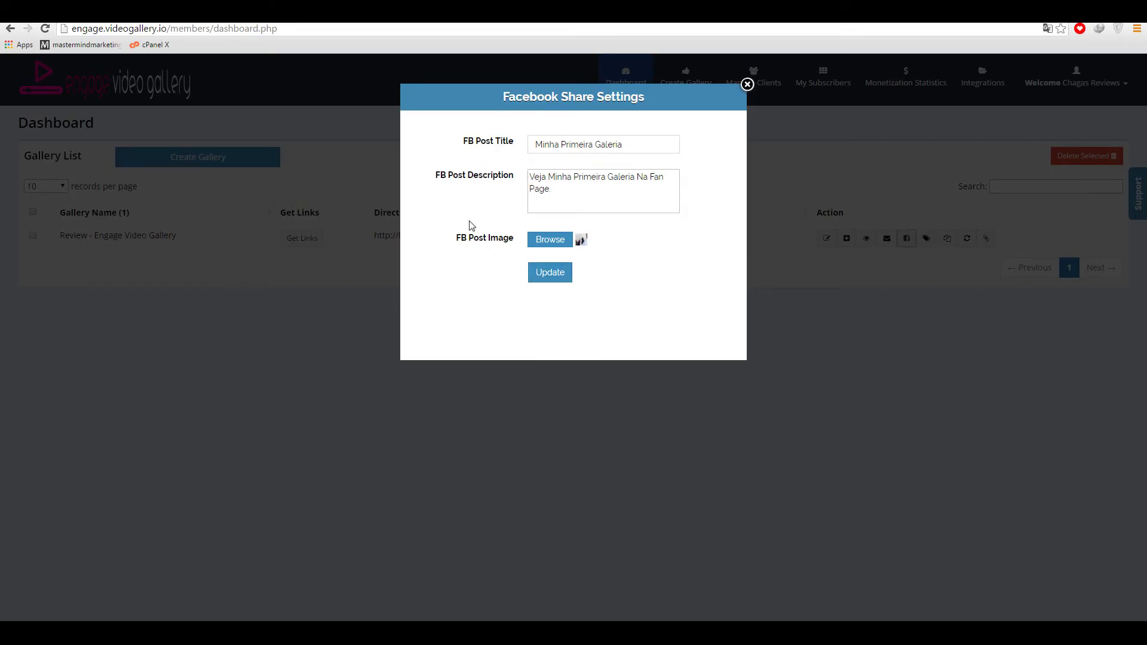
{"action": "left_click", "coordinate": [555, 240]}
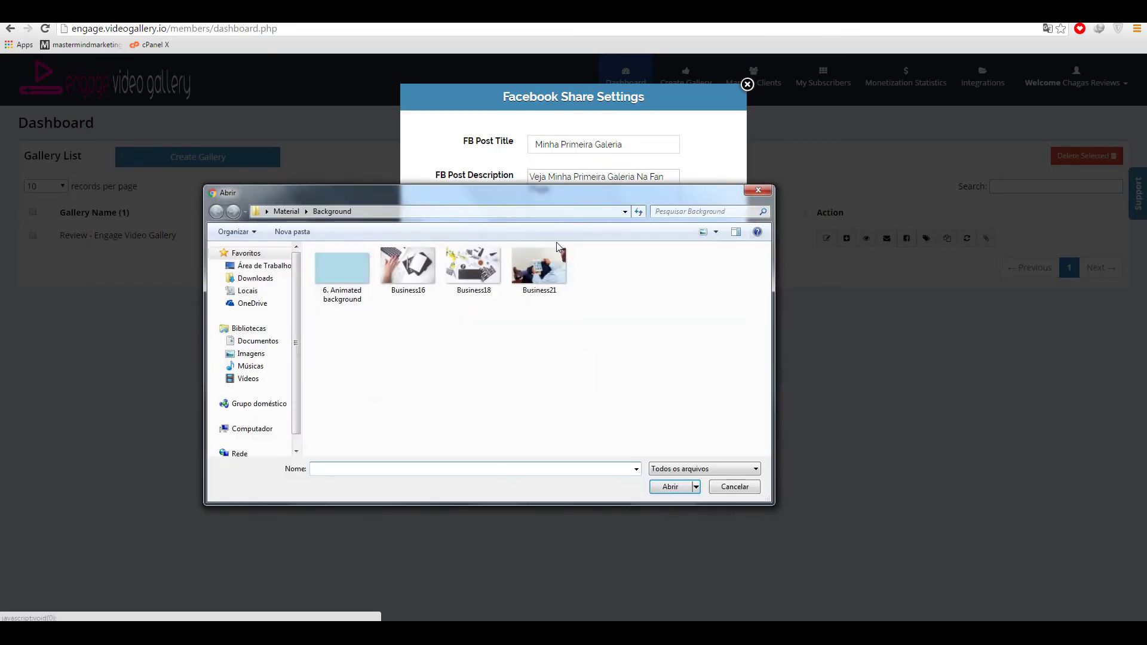
{"action": "double_click", "coordinate": [468, 268]}
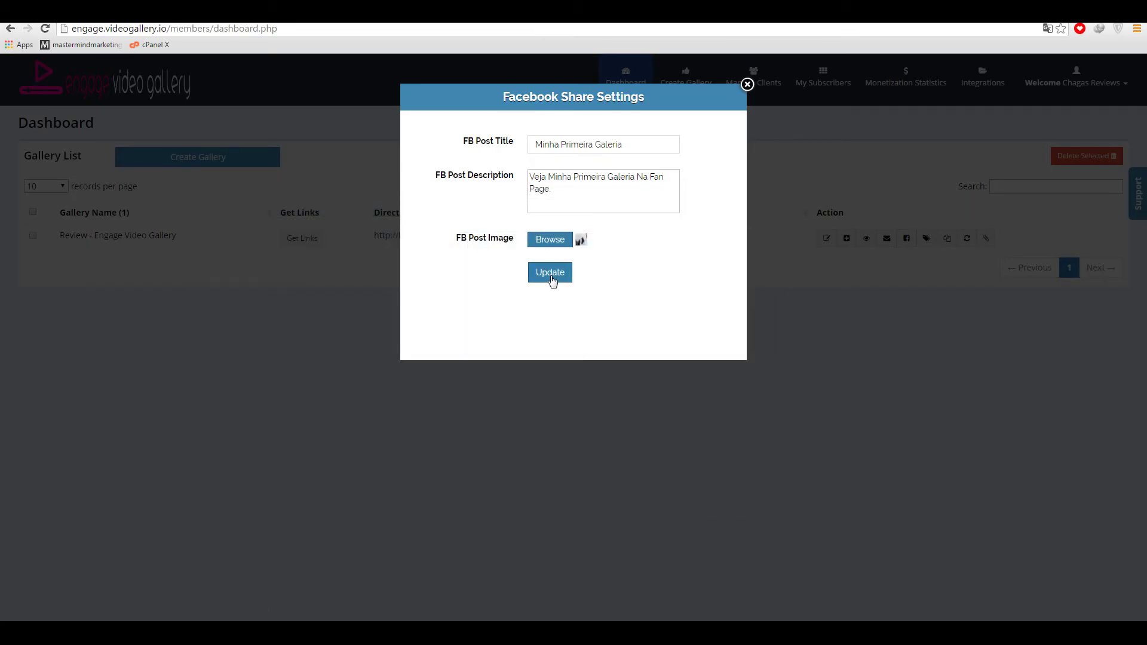
{"action": "left_click", "coordinate": [557, 273]}
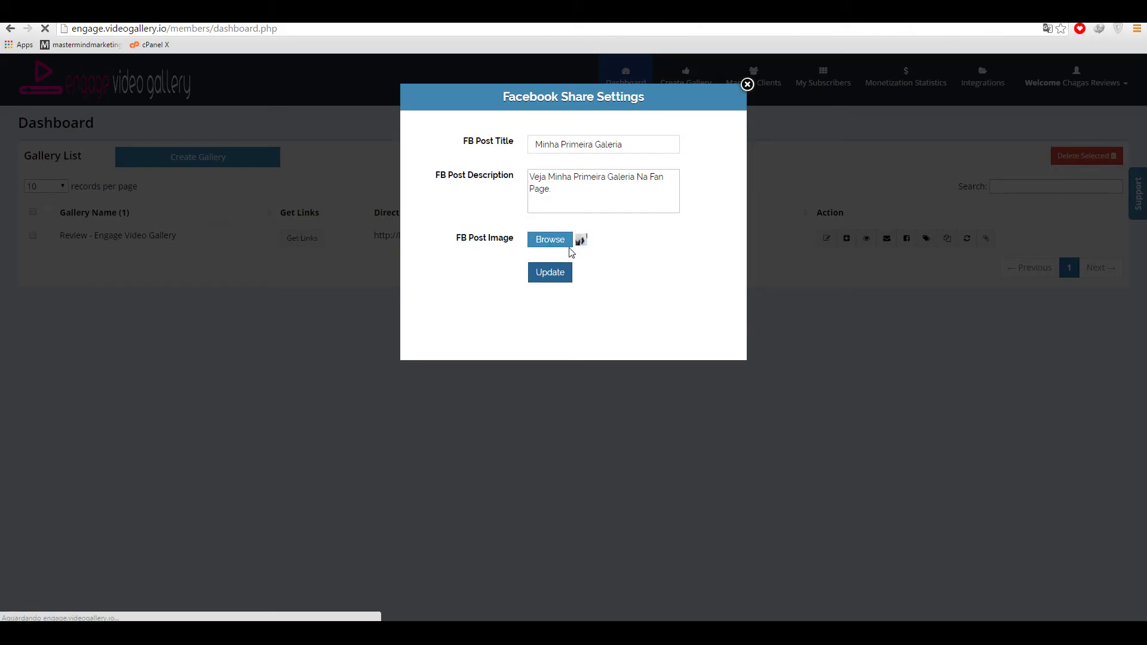
{"action": "left_click", "coordinate": [544, 275]}
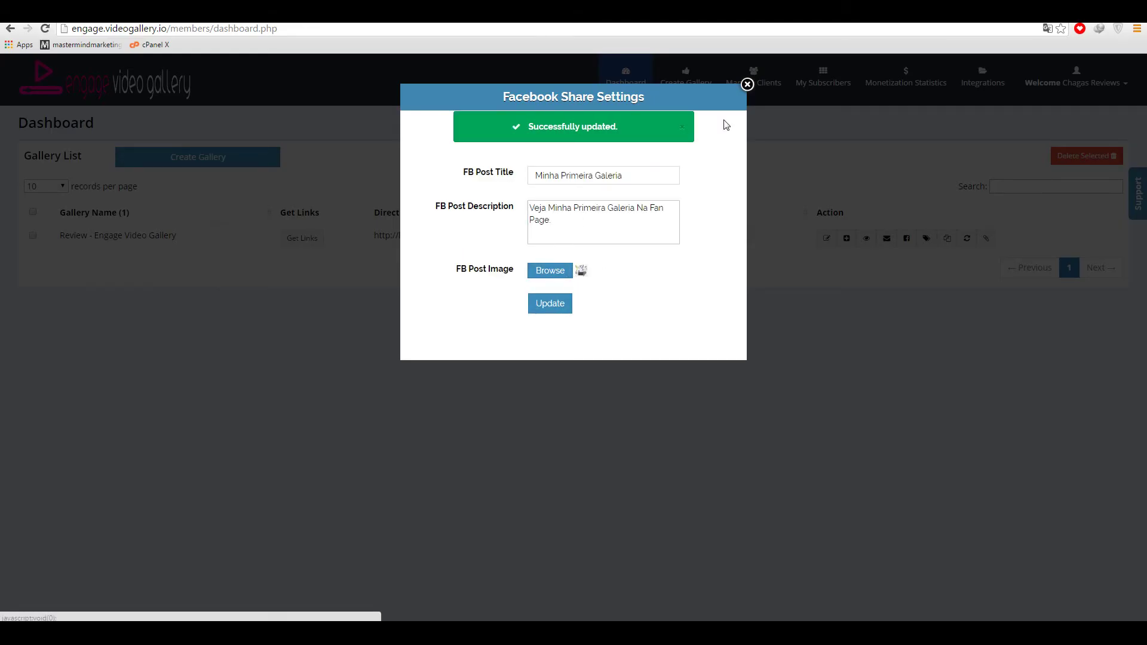
Close the Facebook Share Settings and copy the direct link of the Review - Engage Video Gallery gallery.
{"action": "left_click", "coordinate": [747, 84]}
{"action": "right_click", "coordinate": [453, 237]}
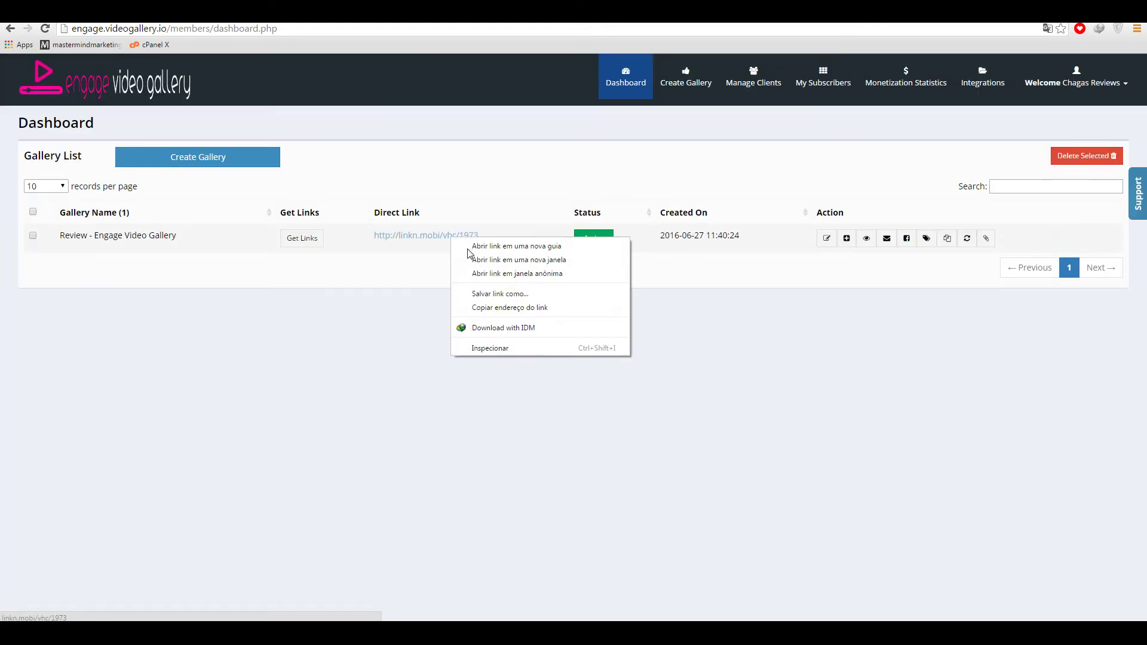
{"action": "left_click", "coordinate": [502, 307]}
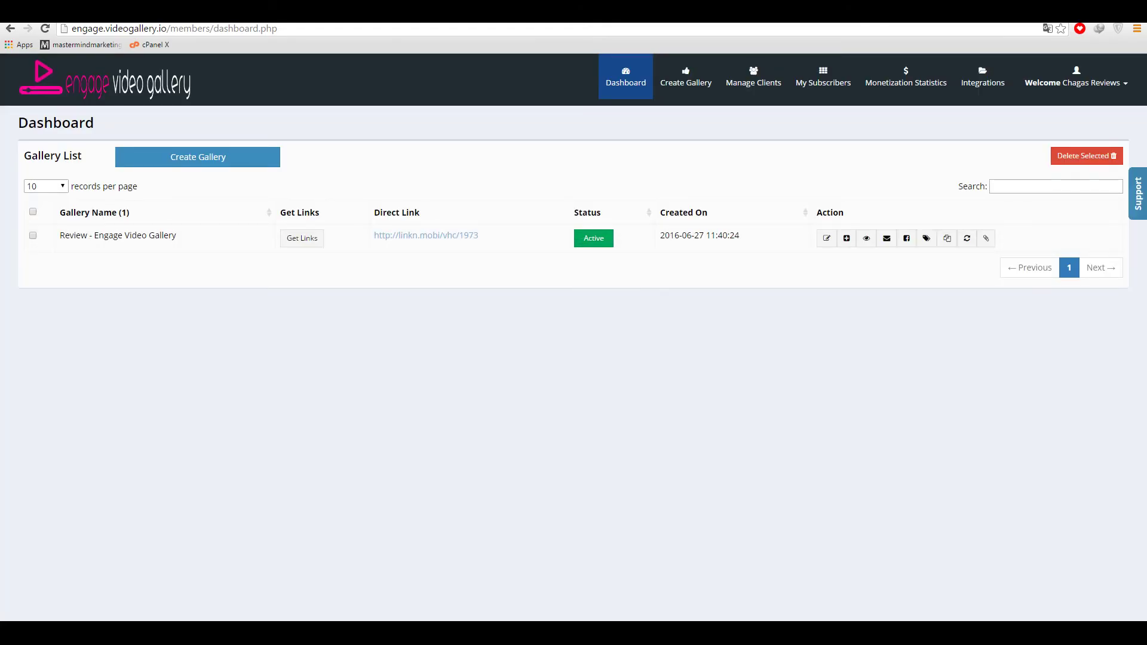
Paste the copied gallery link into a new post on the Facebook fan page to check its preview image.
{"action": "key", "text": "ctrl+Tab"}
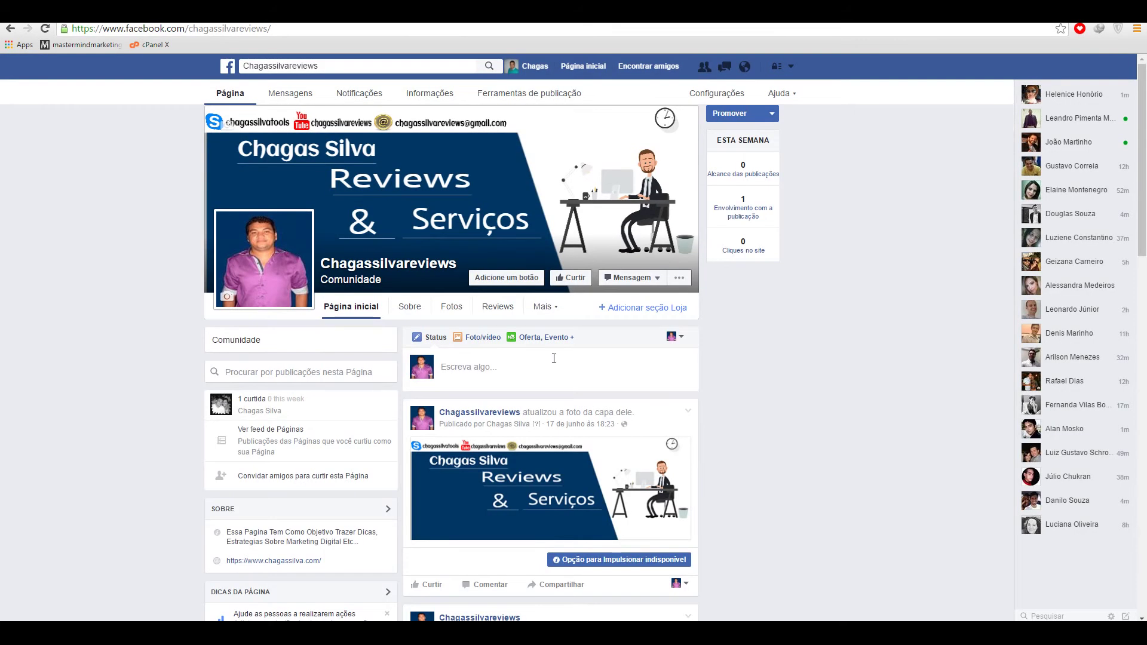
{"action": "left_click", "coordinate": [554, 359]}
{"action": "right_click", "coordinate": [516, 366]}
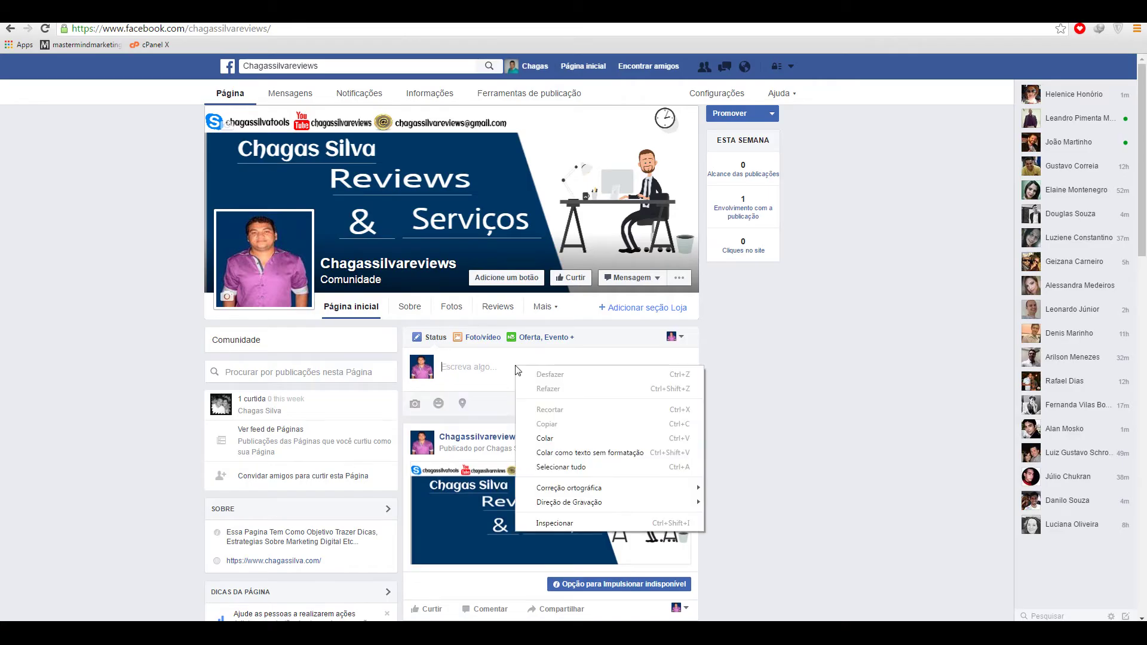
{"action": "left_click", "coordinate": [550, 442]}
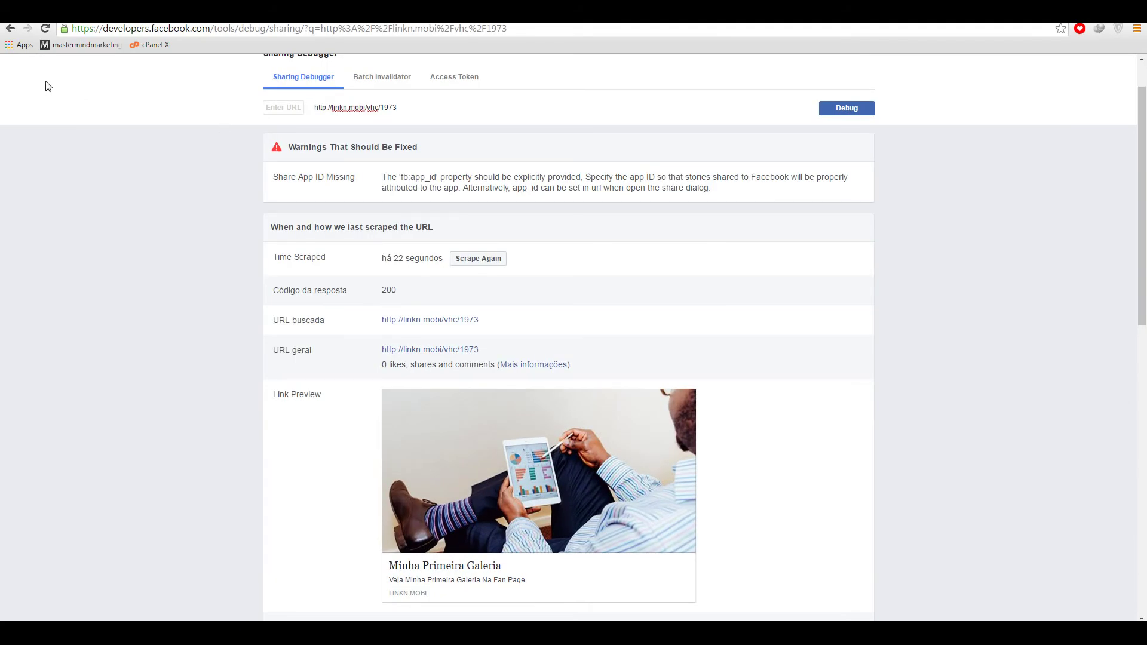
Return from the old debug report to the Google results and reopen the Open Graph Debugger of Facebook Developers.
{"action": "left_click", "coordinate": [11, 28]}
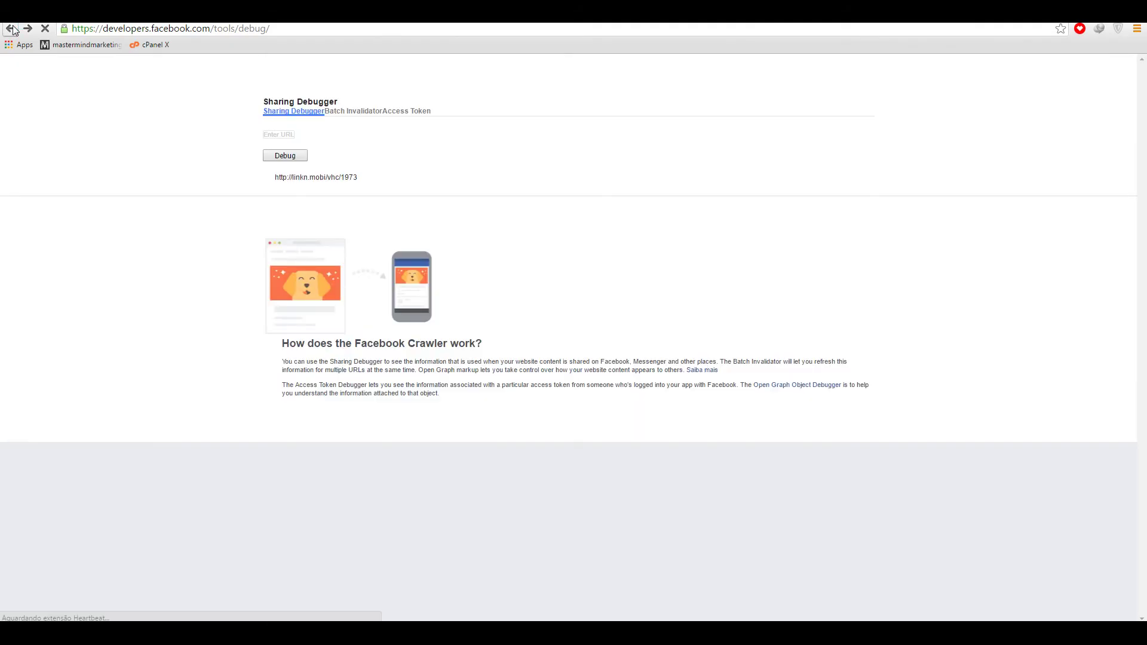
{"action": "left_click", "coordinate": [10, 28]}
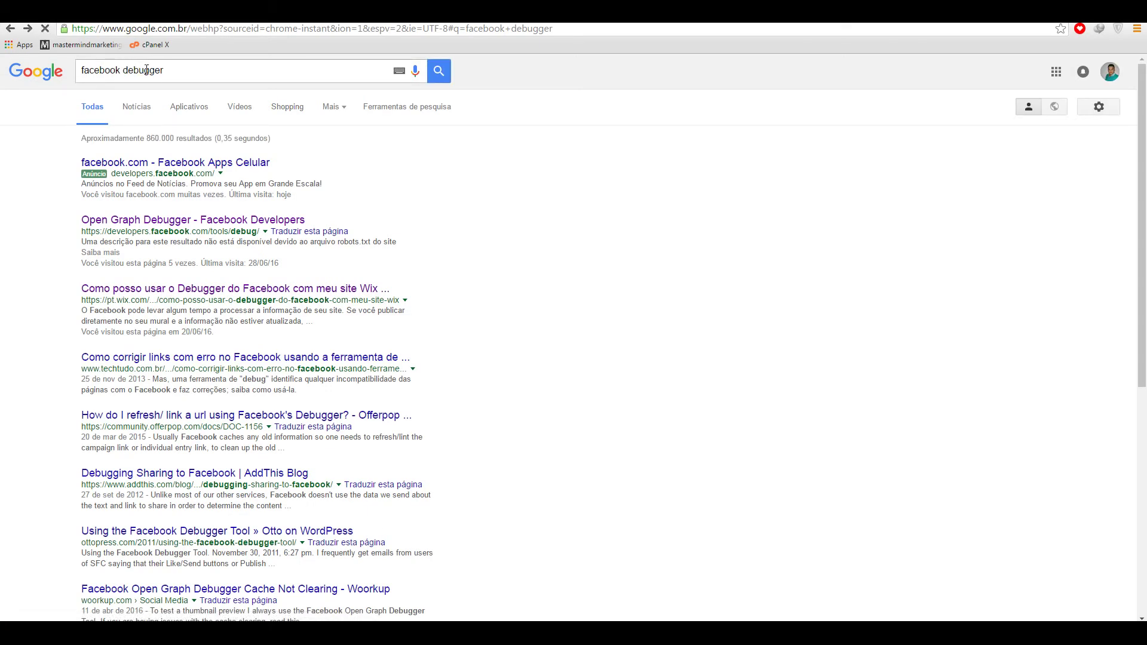
{"action": "left_click", "coordinate": [169, 226]}
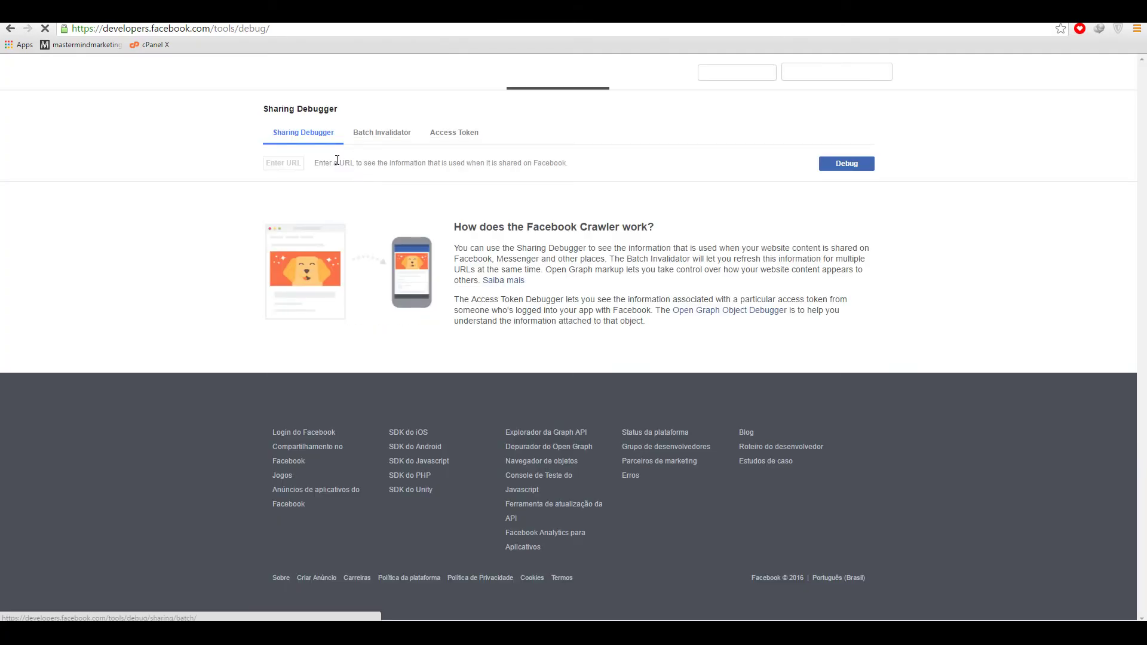
{"action": "right_click", "coordinate": [335, 160]}
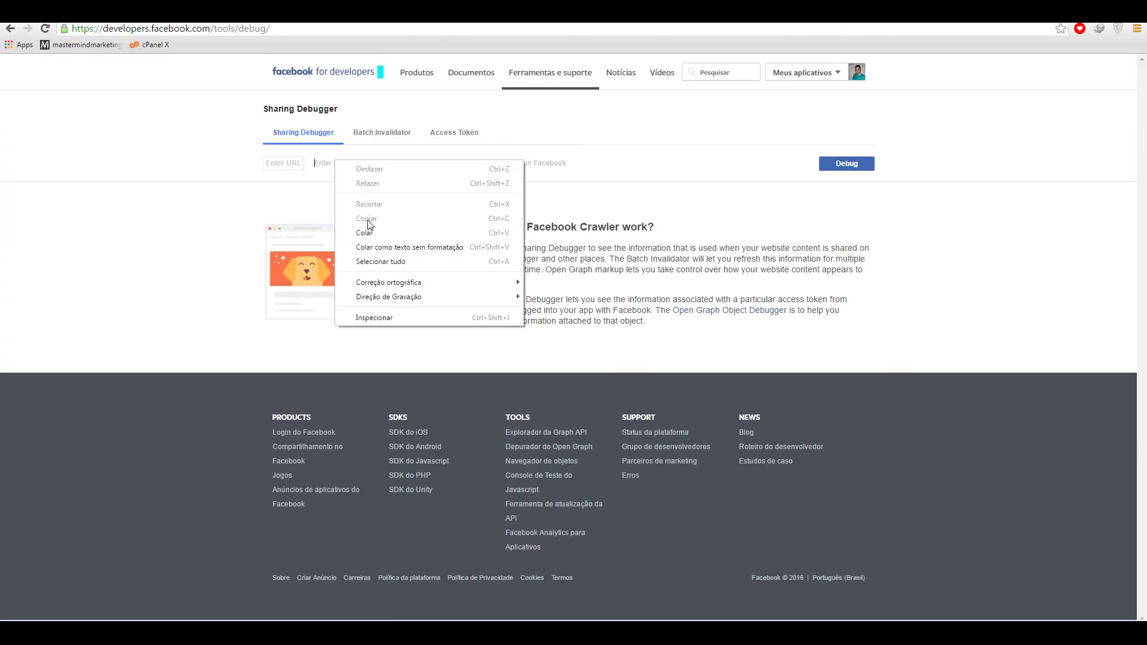
{"action": "left_click", "coordinate": [366, 232]}
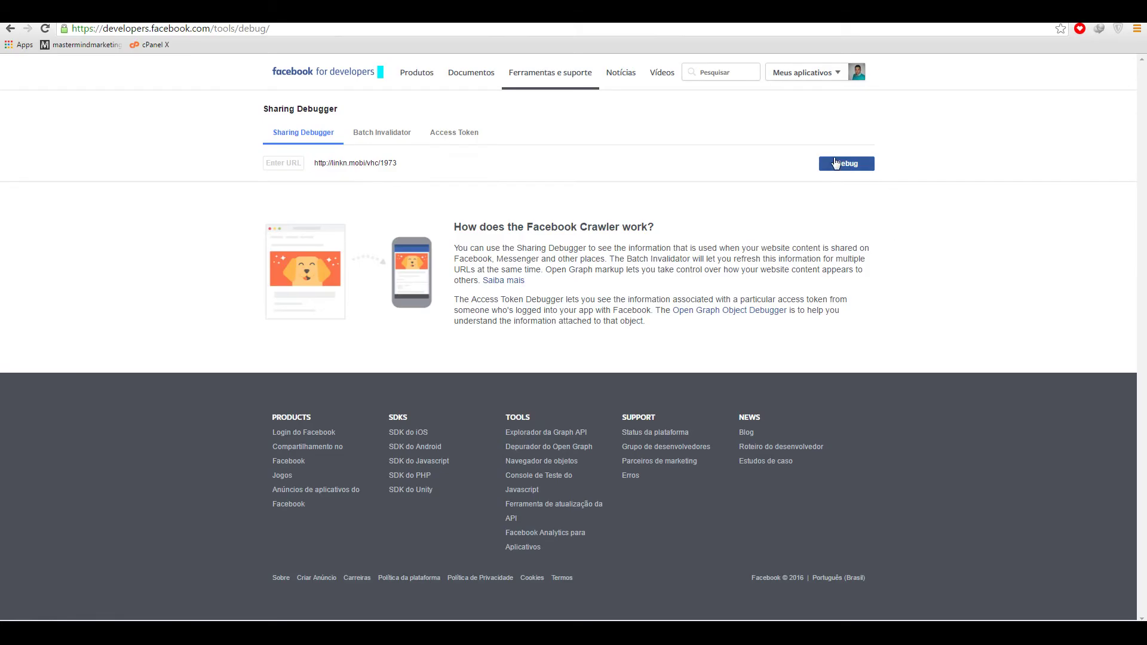
{"action": "left_click", "coordinate": [845, 164]}
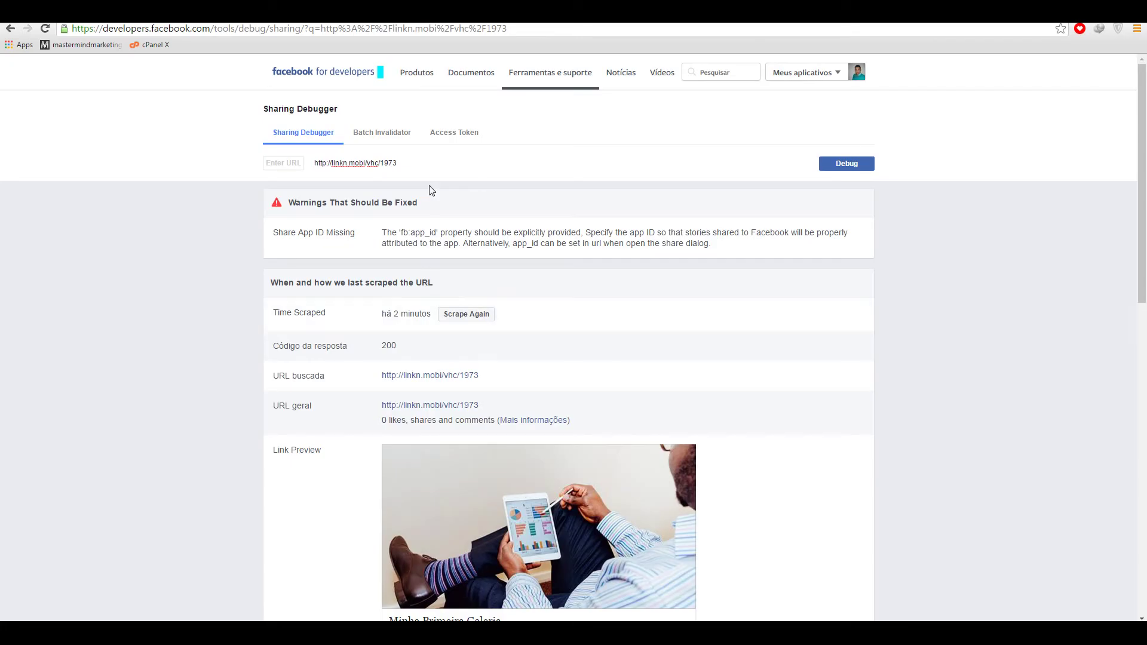
{"action": "left_click", "coordinate": [466, 316]}
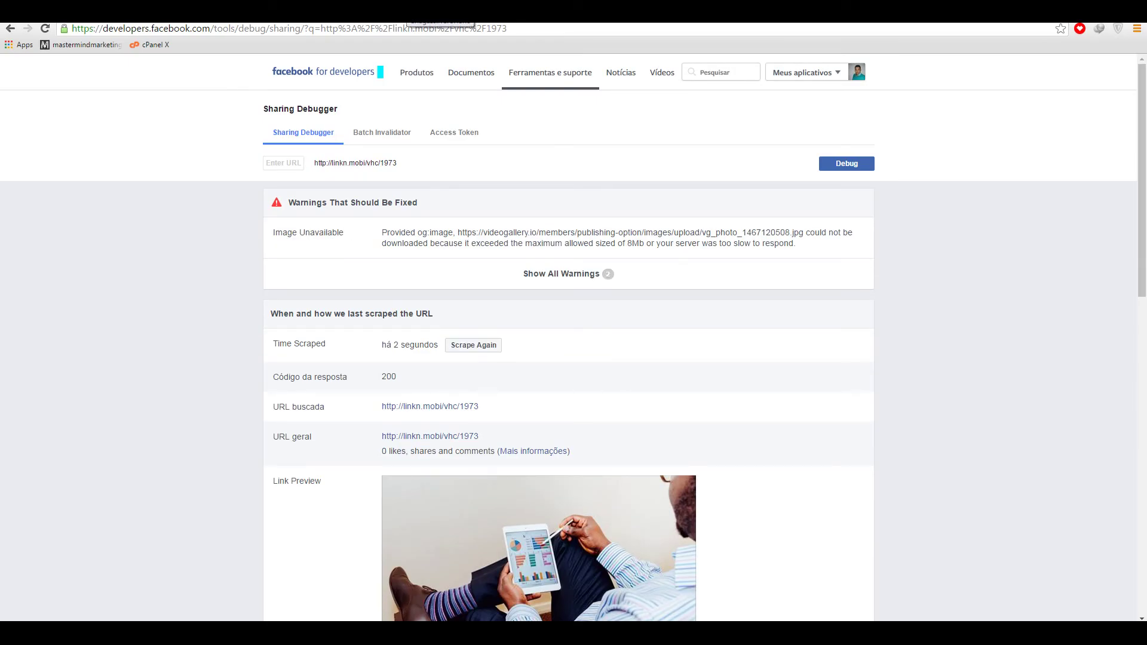
Go back to the Facebook fan page and discard the post draft holding the outdated link preview.
{"action": "left_click", "coordinate": [441, 15]}
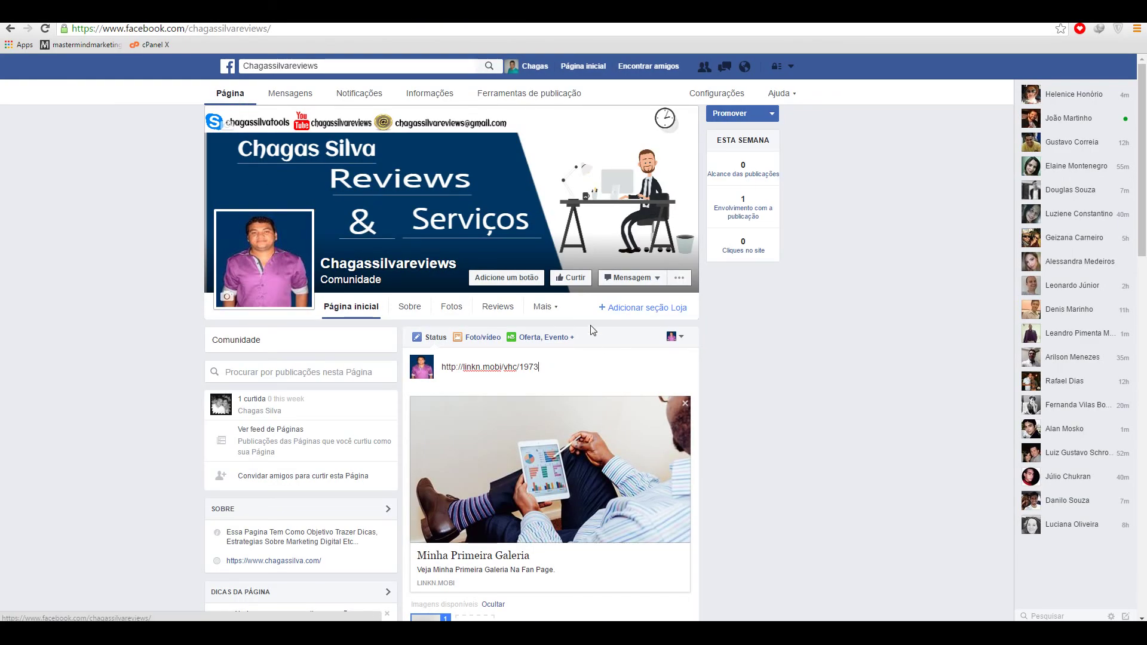
{"action": "left_click", "coordinate": [392, 243]}
{"action": "left_click", "coordinate": [643, 280]}
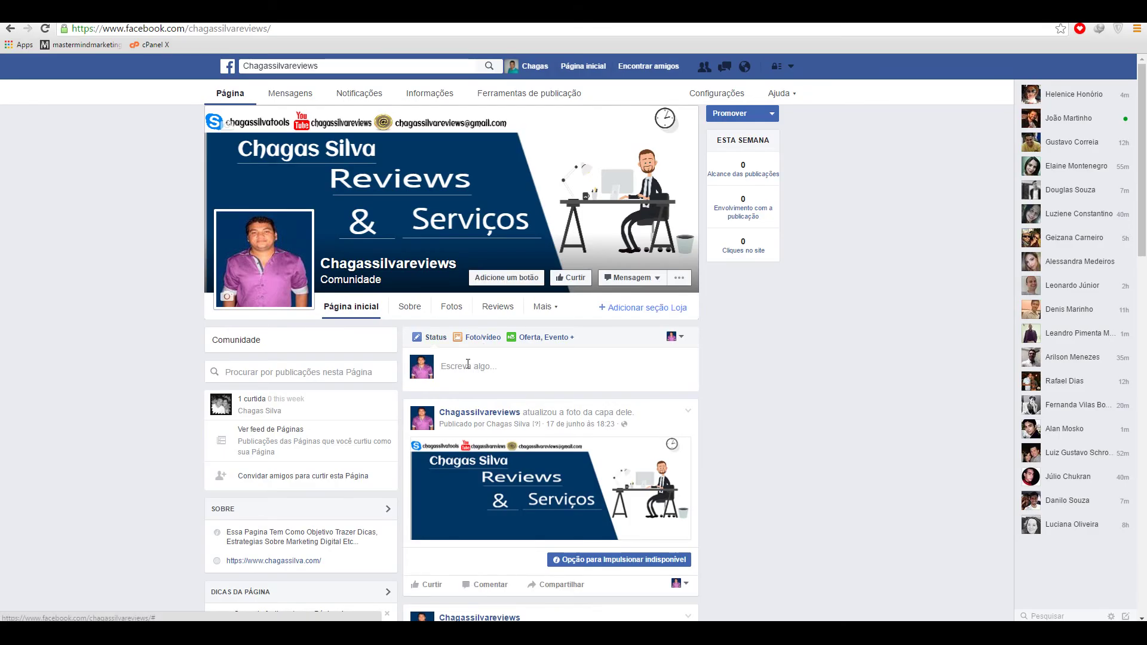
{"action": "left_click", "coordinate": [468, 363]}
{"action": "right_click", "coordinate": [468, 364]}
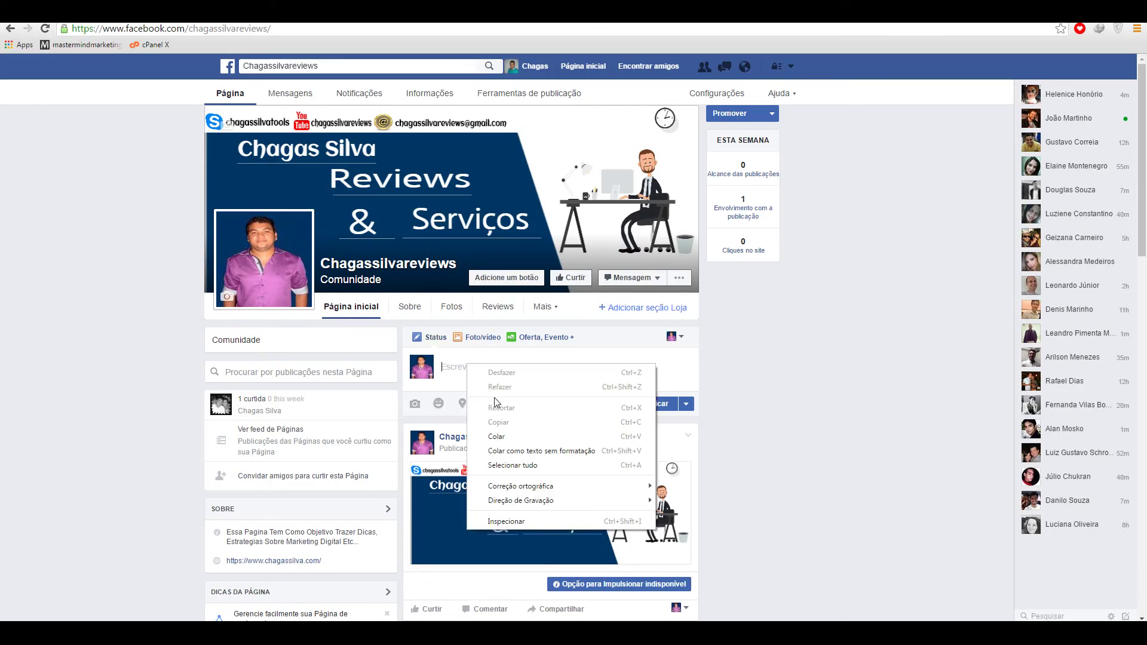
{"action": "left_click", "coordinate": [497, 436]}
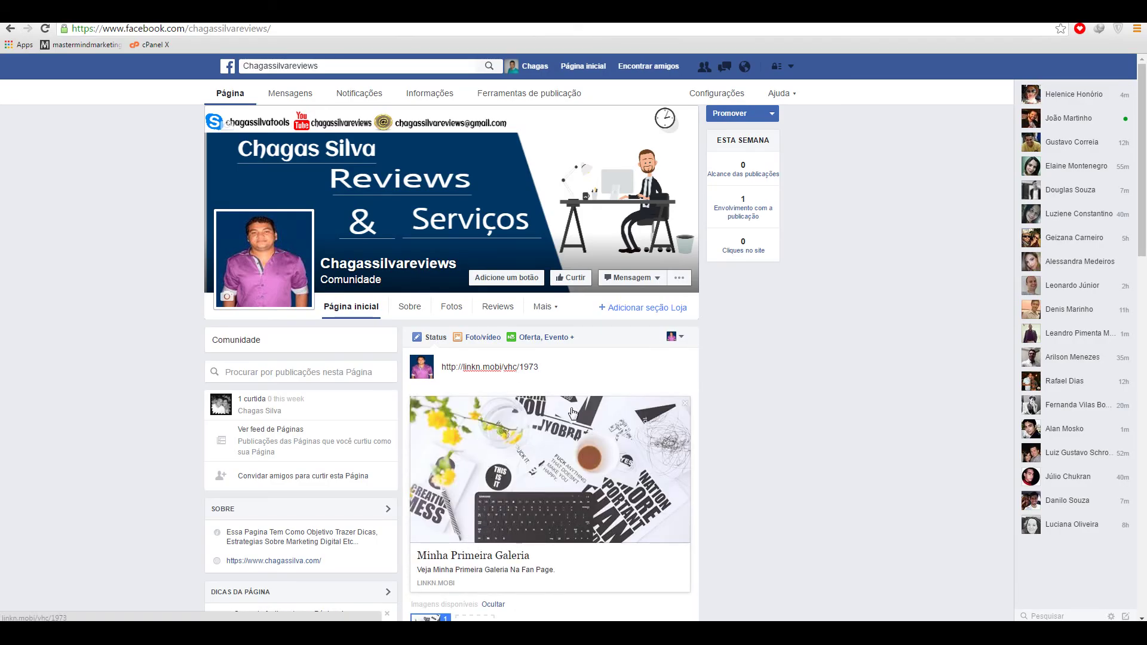
{"action": "scroll", "coordinate": [573, 413], "scroll_direction": "down", "scroll_amount": 1}
{"action": "scroll", "coordinate": [573, 413], "scroll_direction": "up", "scroll_amount": 1}
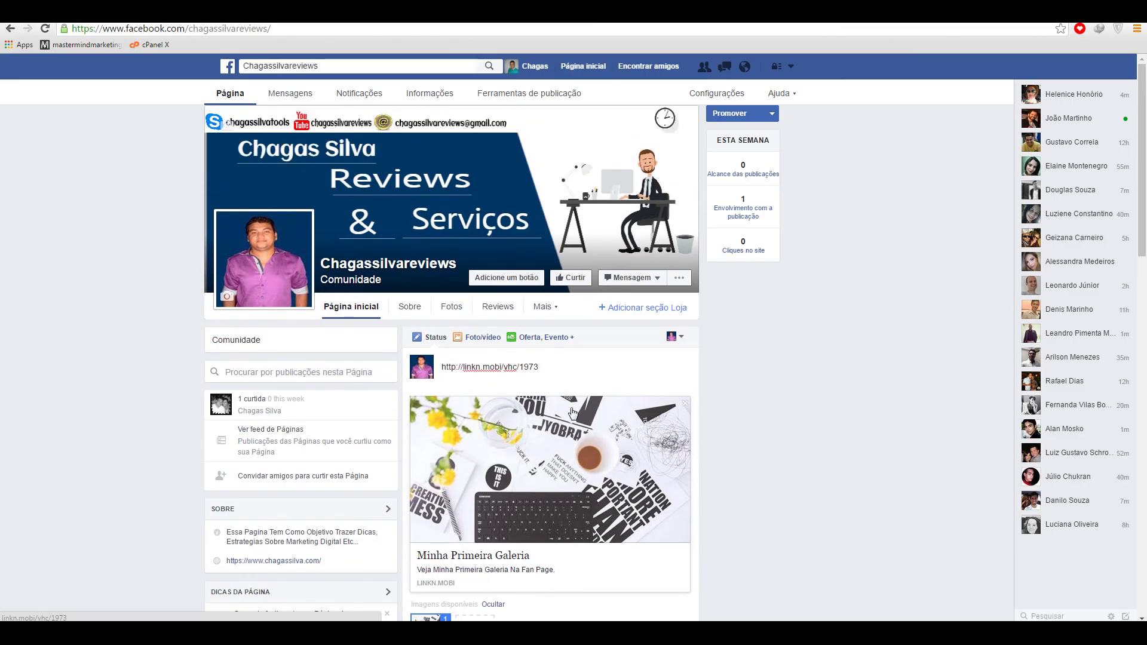